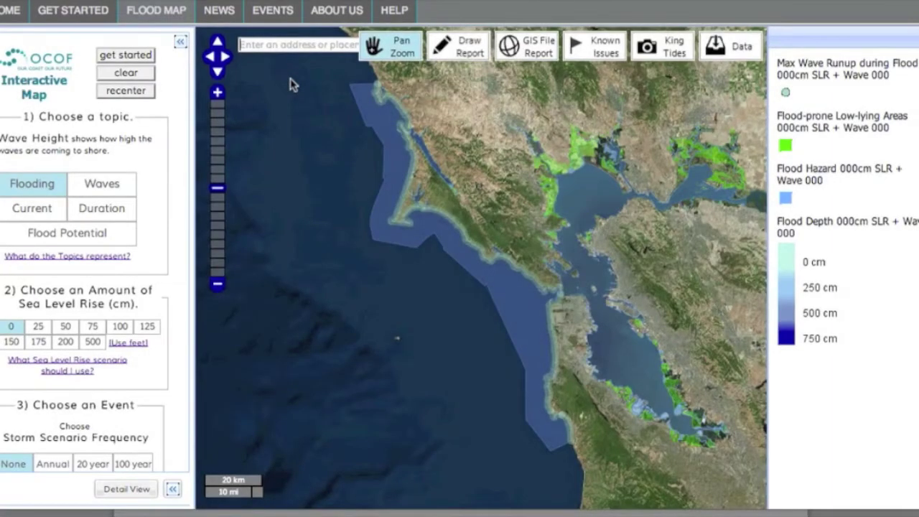
Step: Search for 'bolinas lagoon', then pan and zoom in on the lagoon mouth and beach
text(bo)
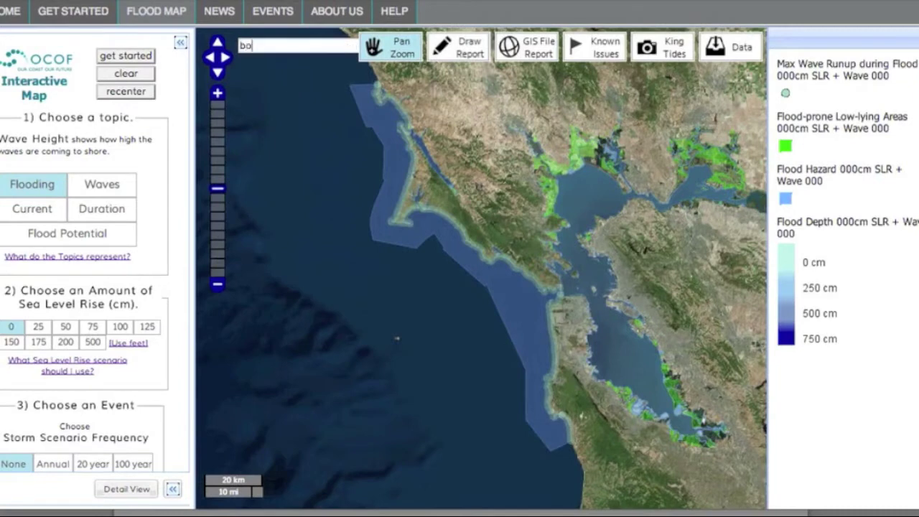
text(linas lagoon)
key(Return)
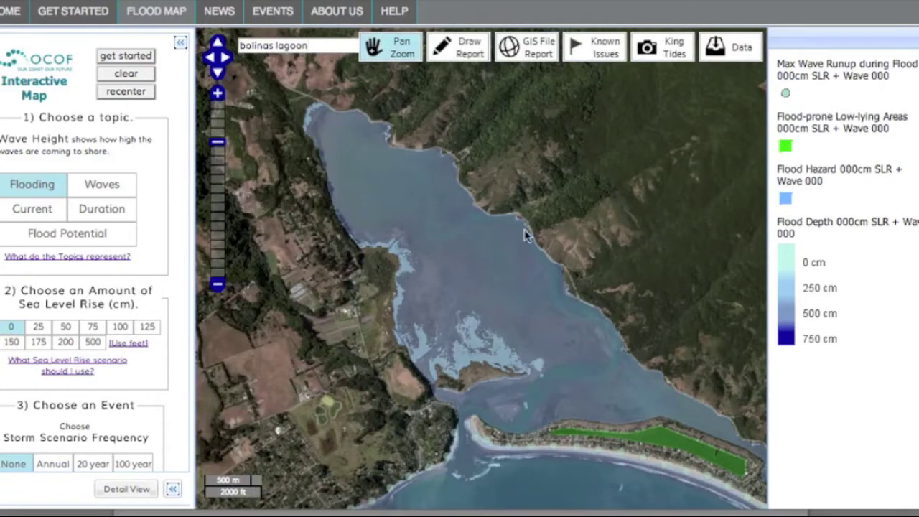
drag(540, 338, 533, 225)
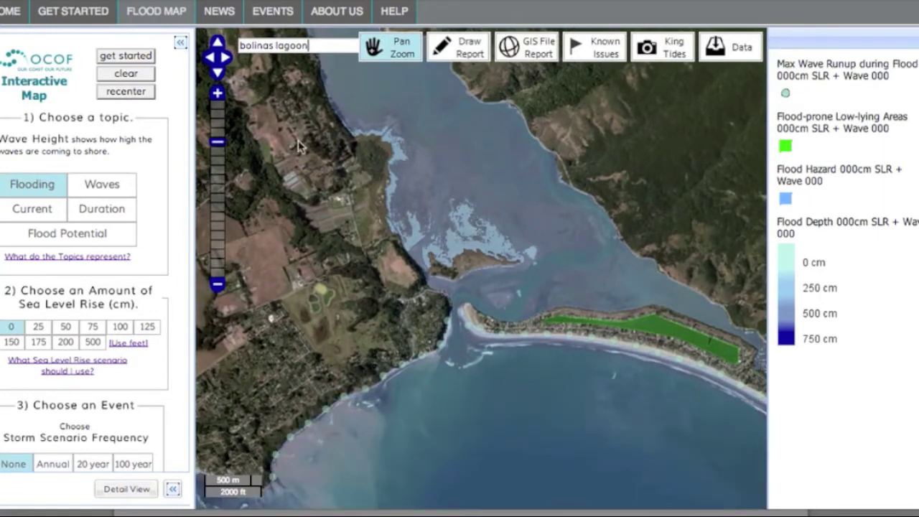
click(218, 95)
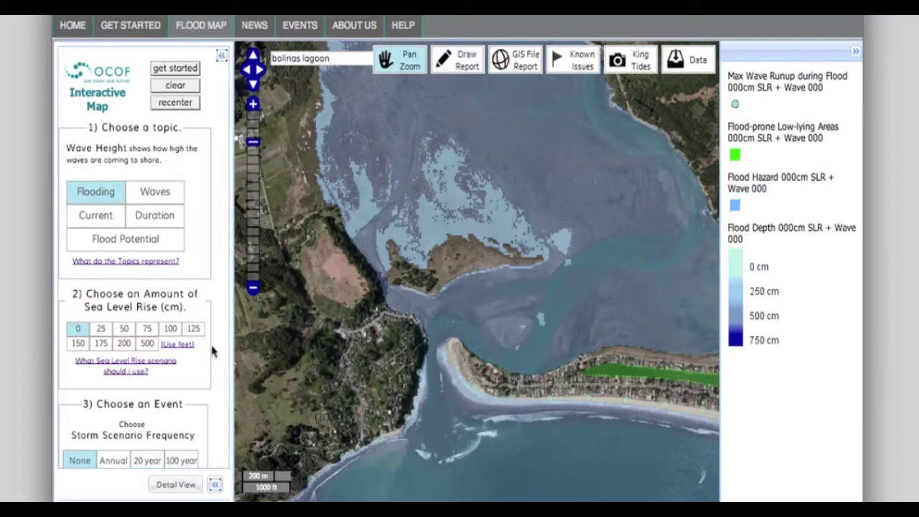
Step: Collapse the legend panel, then read and close the 'What do the Topics represent?' help
scroll(212, 351, down, 3)
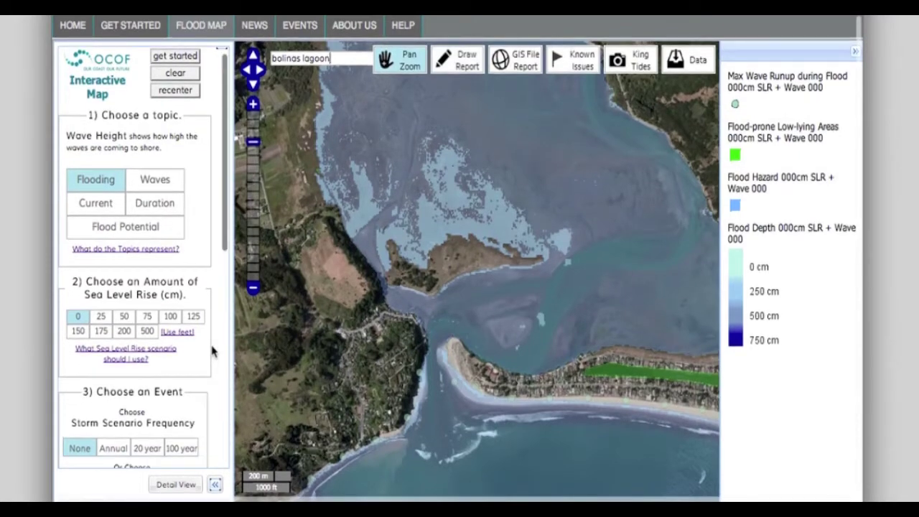
scroll(212, 351, down, 3)
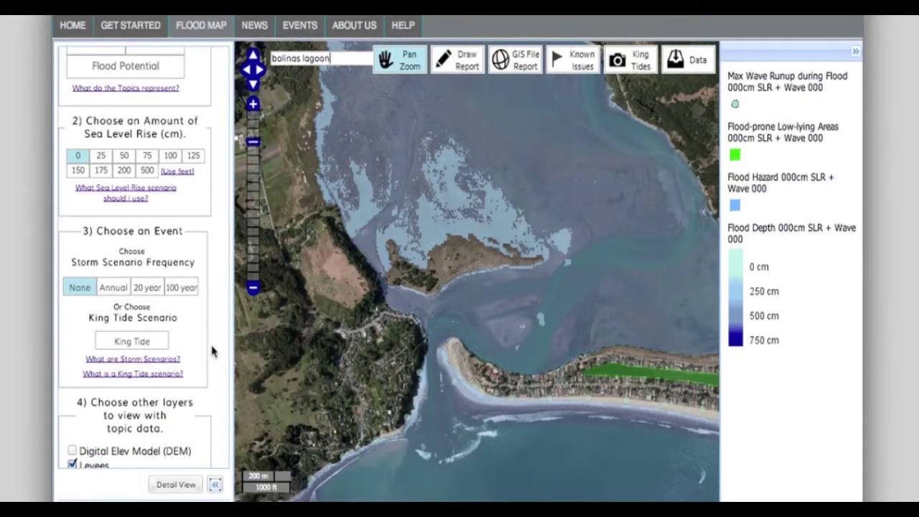
scroll(213, 351, down, 6)
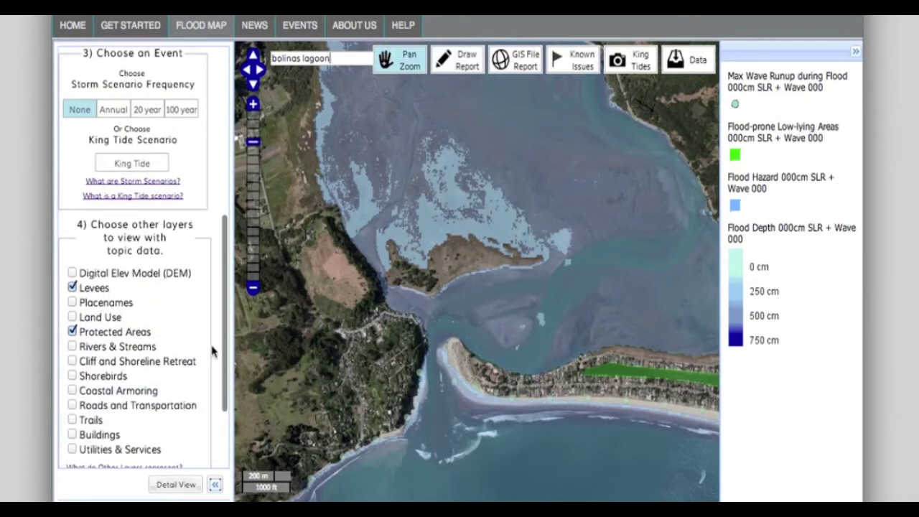
scroll(213, 351, down, 1)
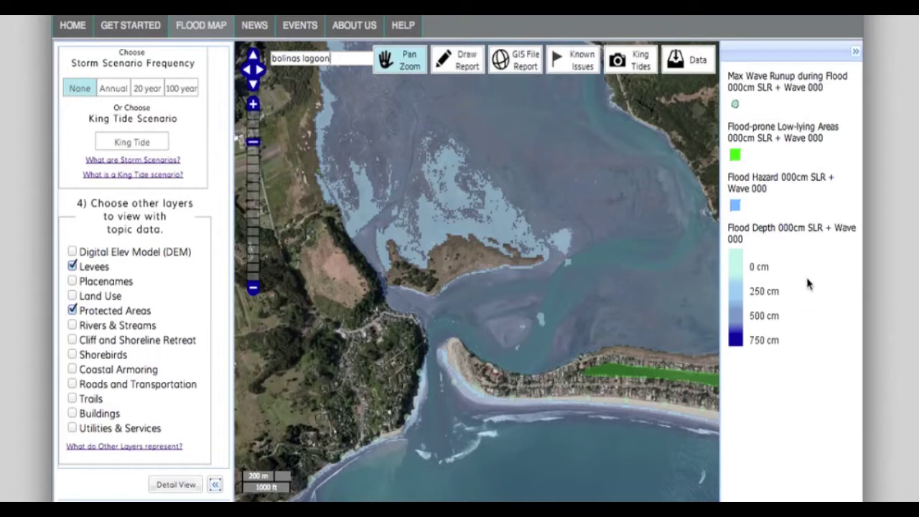
click(855, 56)
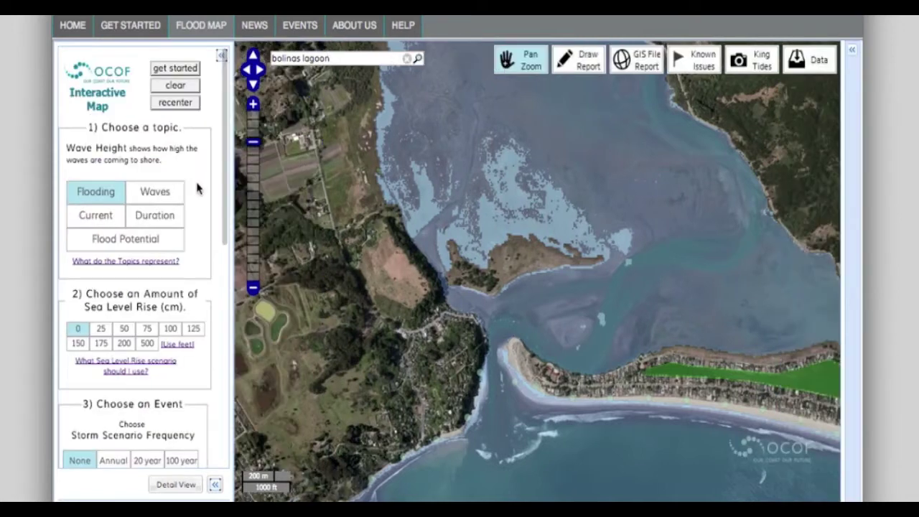
click(159, 262)
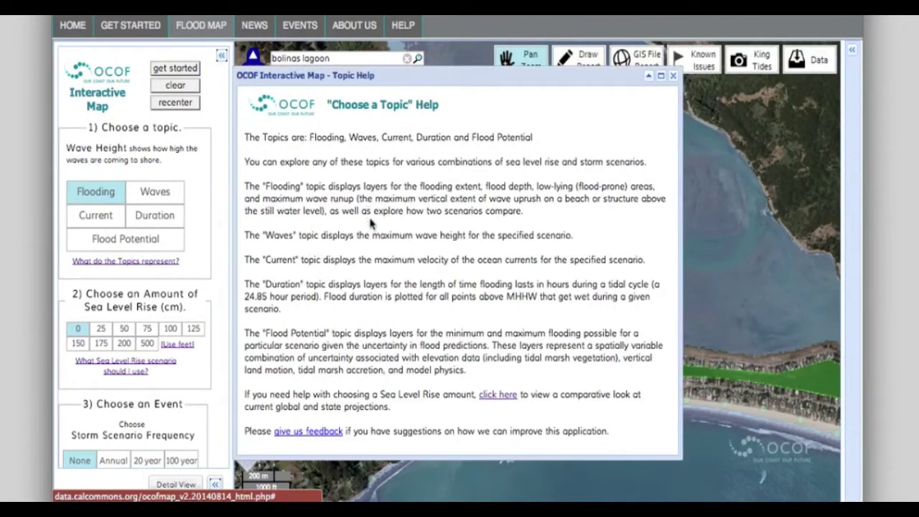
click(673, 76)
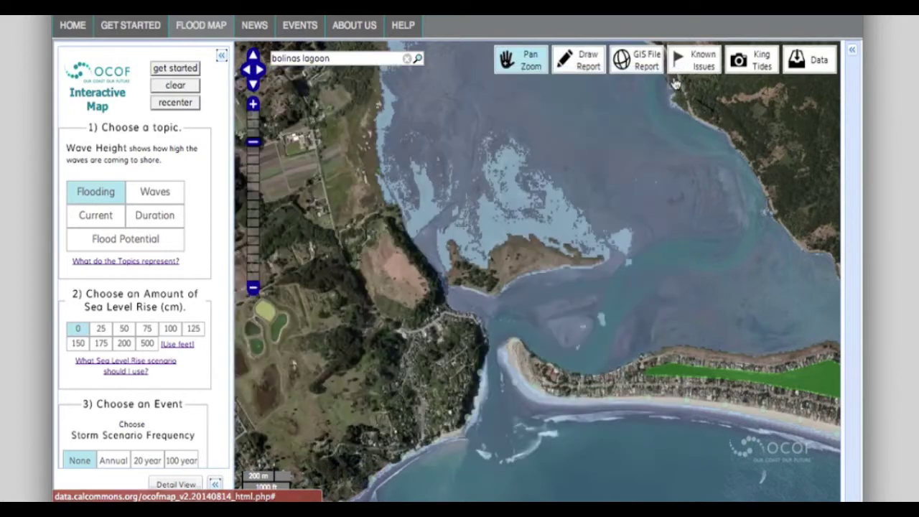
Step: Switch to the Waves topic and lower the overlay opacity by three steps
click(163, 193)
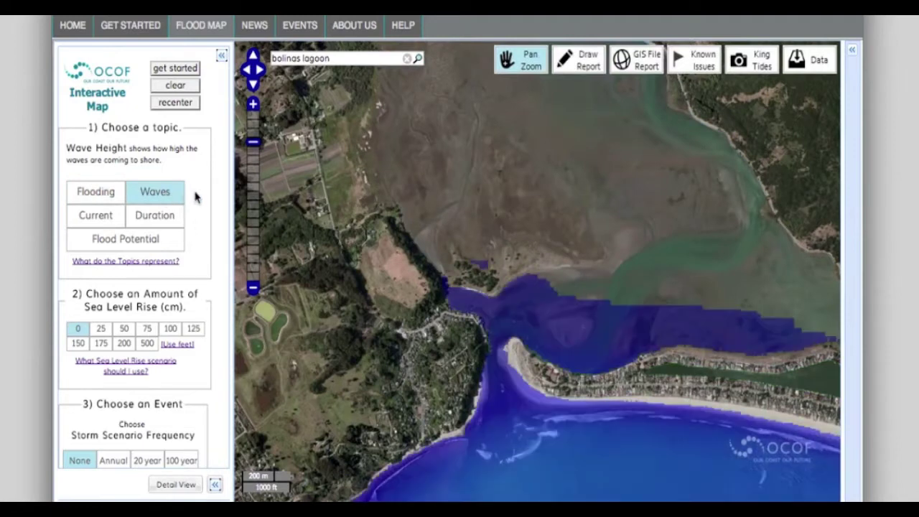
scroll(799, 178, down, 1)
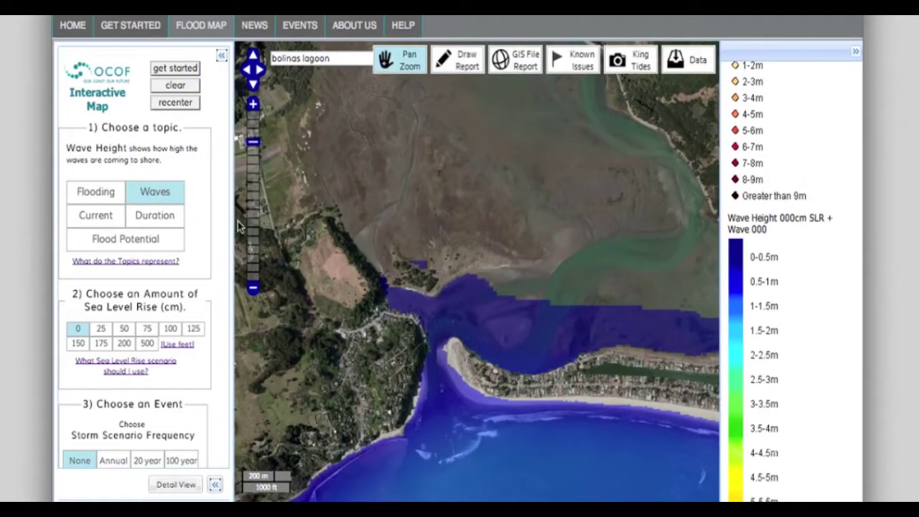
scroll(211, 238, down, 1)
scroll(212, 238, down, 5)
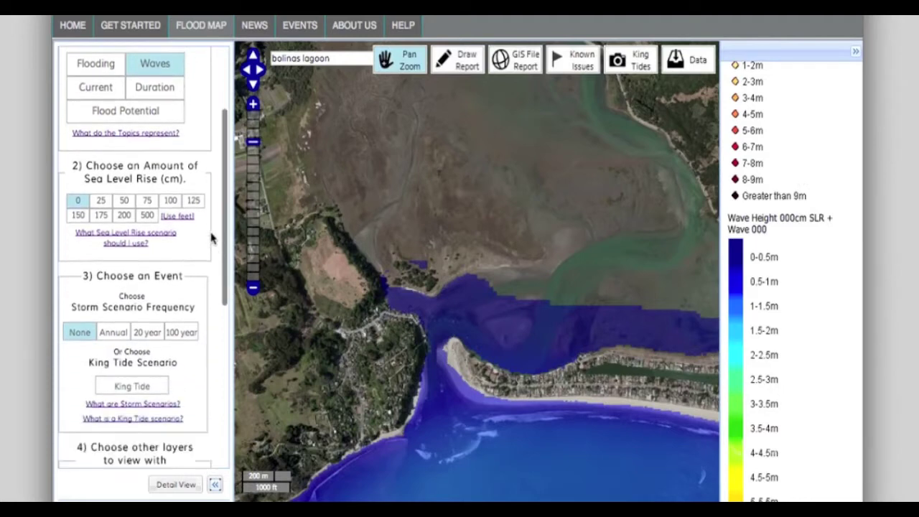
scroll(212, 238, down, 5)
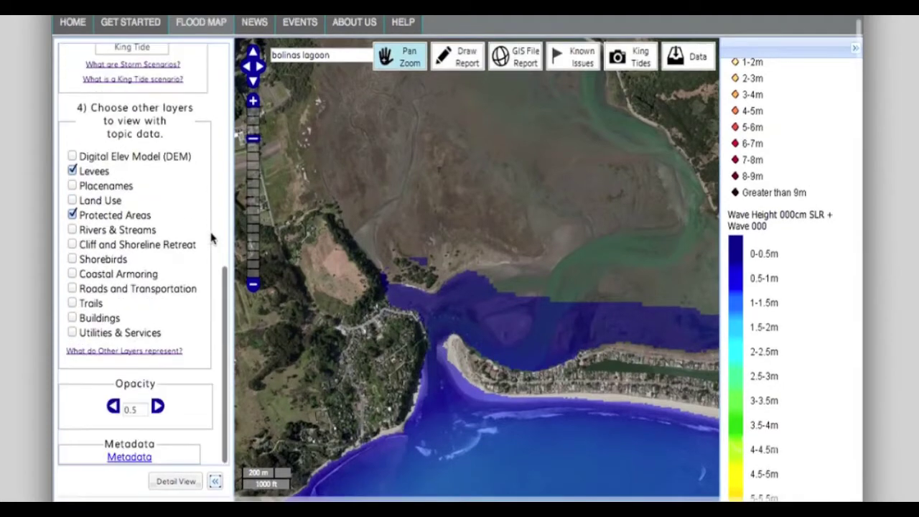
click(114, 414)
click(114, 414)
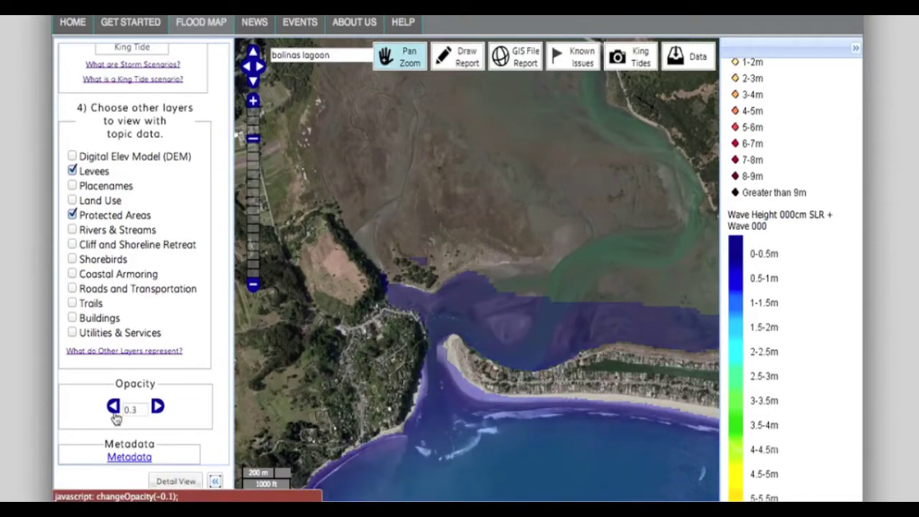
click(114, 414)
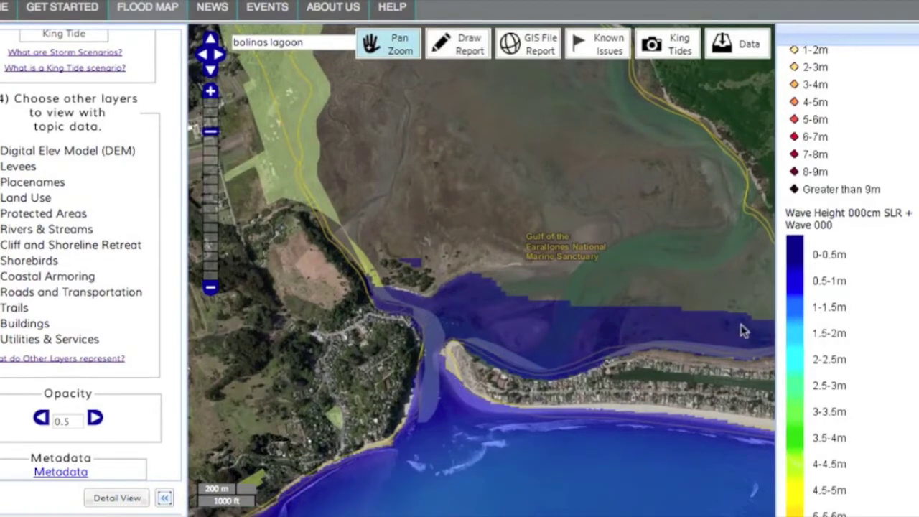
scroll(861, 300, down, 1)
scroll(861, 300, down, 15)
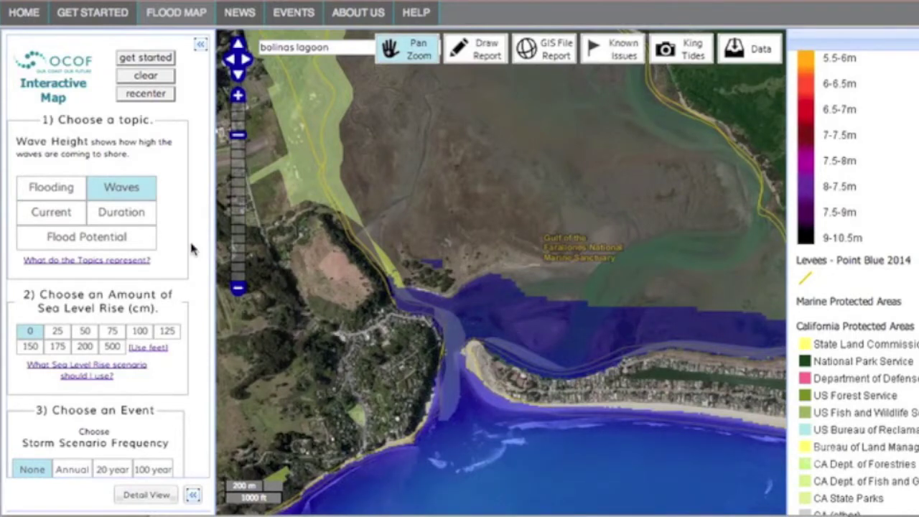
Step: Open the sea level rise projections comparison and view projected rise for 2050 and 2020
click(117, 372)
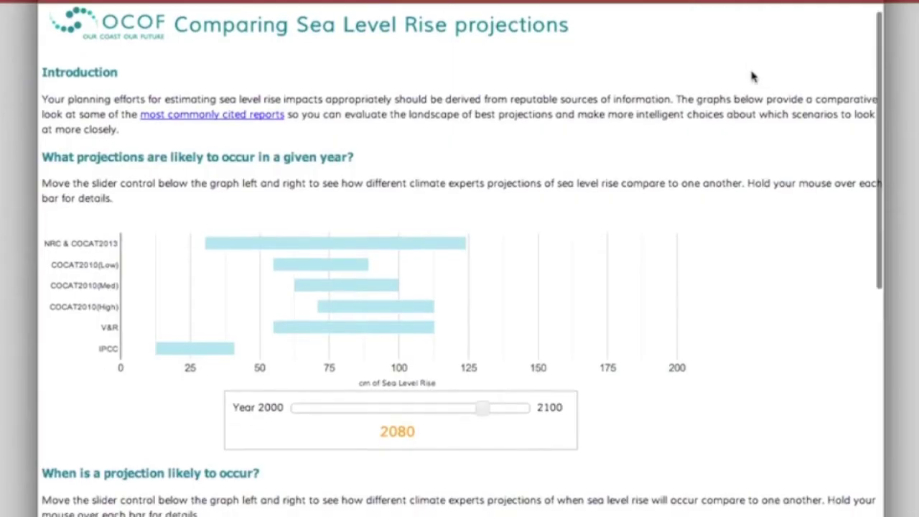
scroll(752, 76, down, 3)
scroll(752, 77, down, 1)
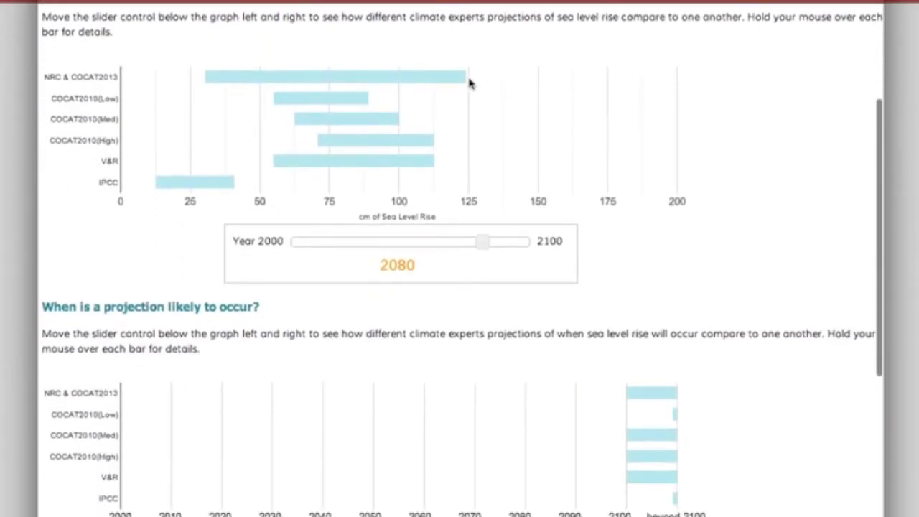
mouse_move(455, 84)
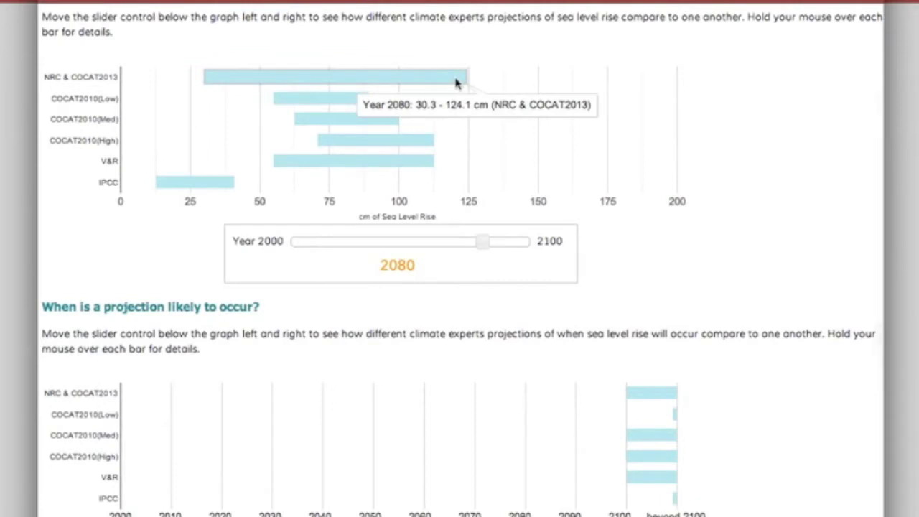
click(418, 244)
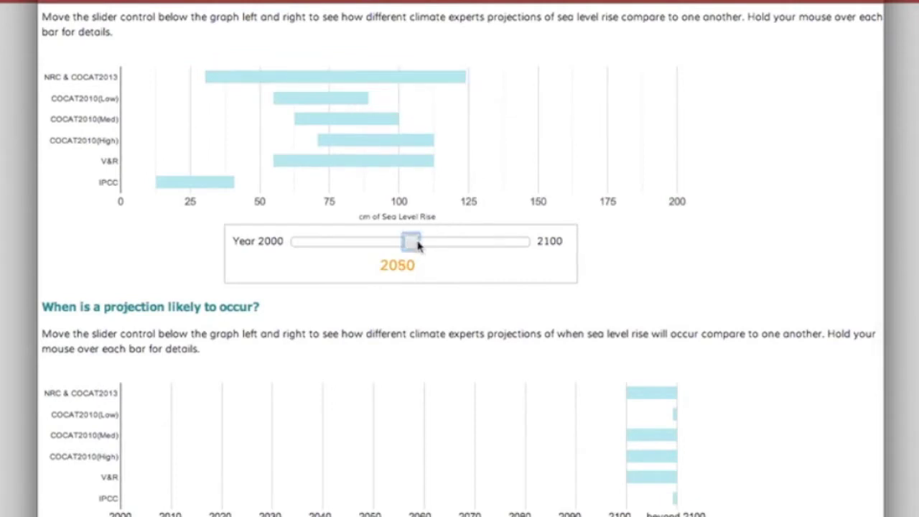
click(339, 246)
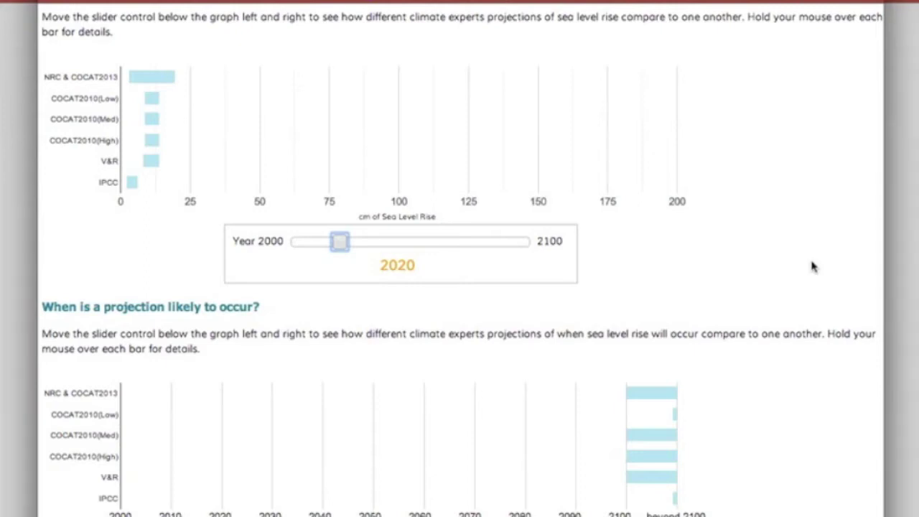
Step: Check when 100 cm and 25 cm of rise are projected, mostly 2040–2050 for 25 cm
scroll(812, 267, down, 5)
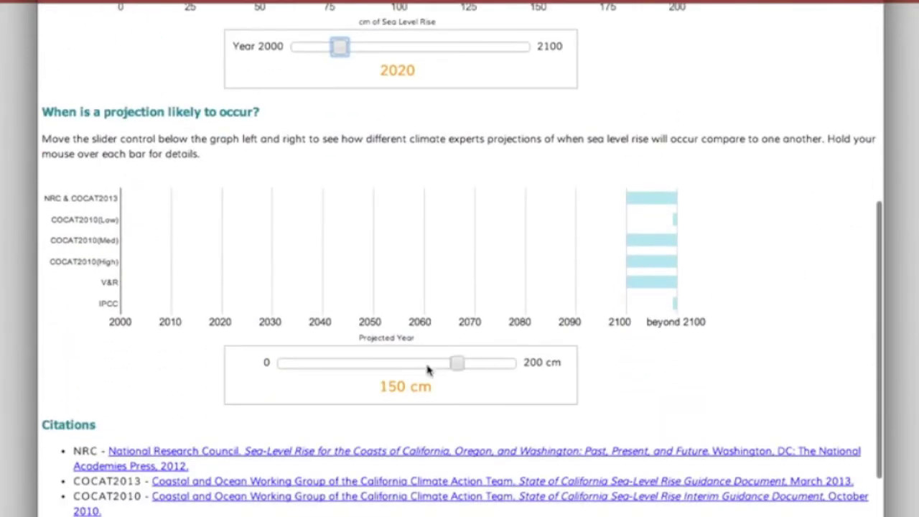
click(398, 364)
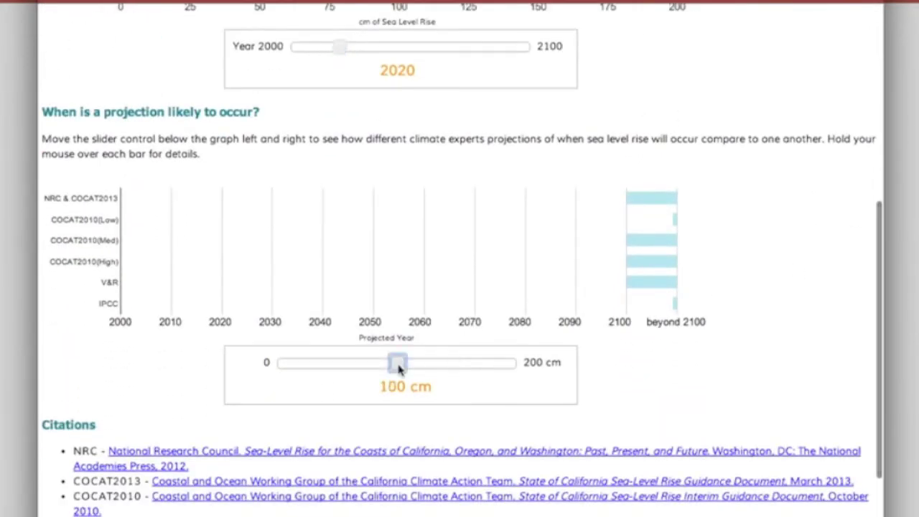
click(316, 367)
mouse_move(364, 210)
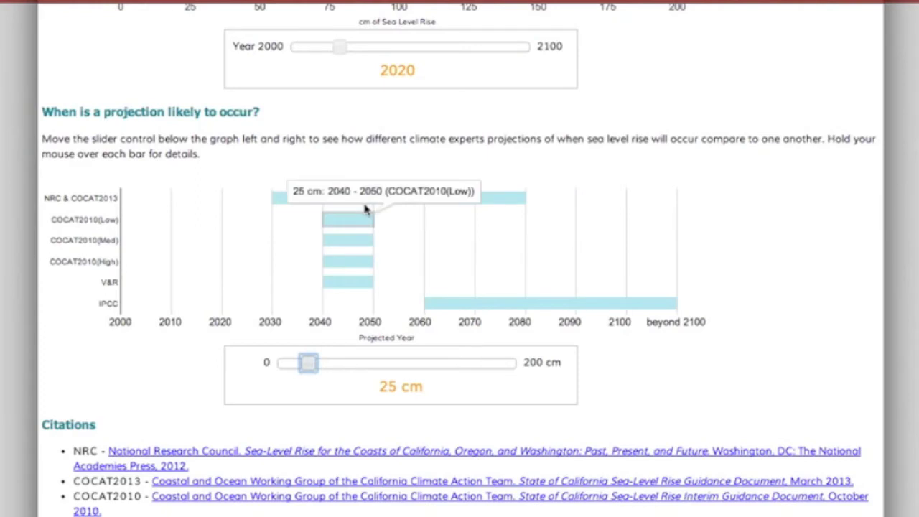
mouse_move(362, 291)
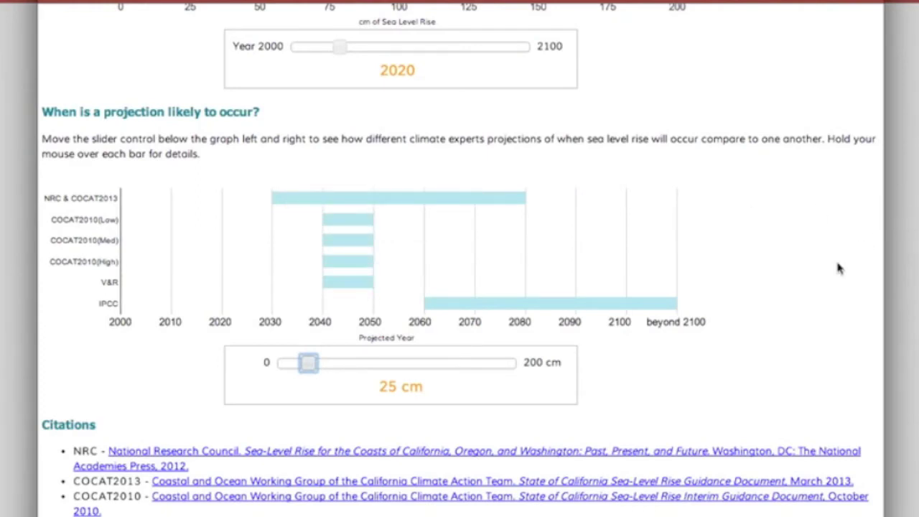
scroll(838, 268, down, 3)
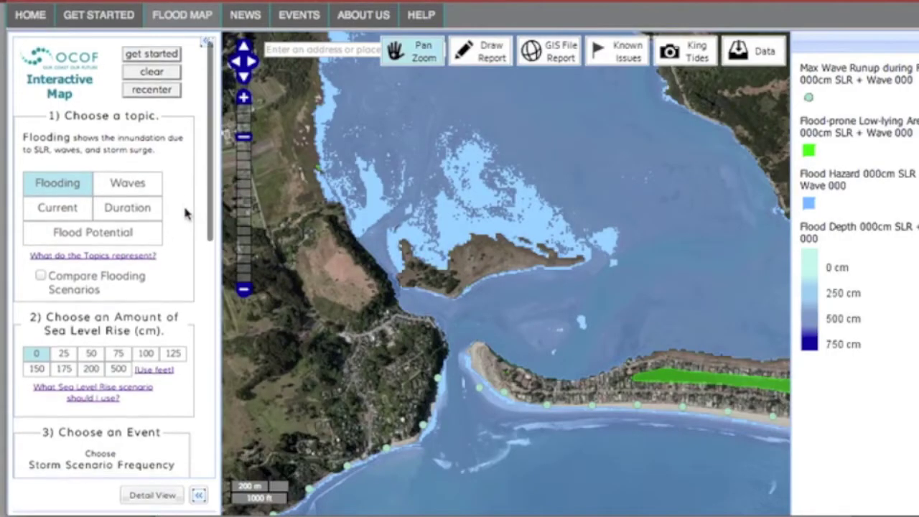
Step: Set 50 cm sea level rise with a 20-year storm, show Flood Potential, and open topic explanations
scroll(185, 213, down, 5)
scroll(185, 213, up, 1)
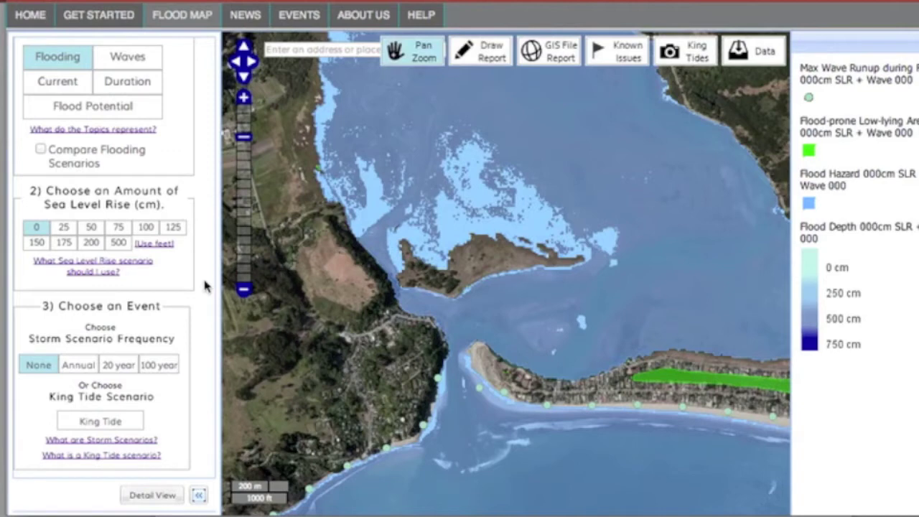
click(91, 229)
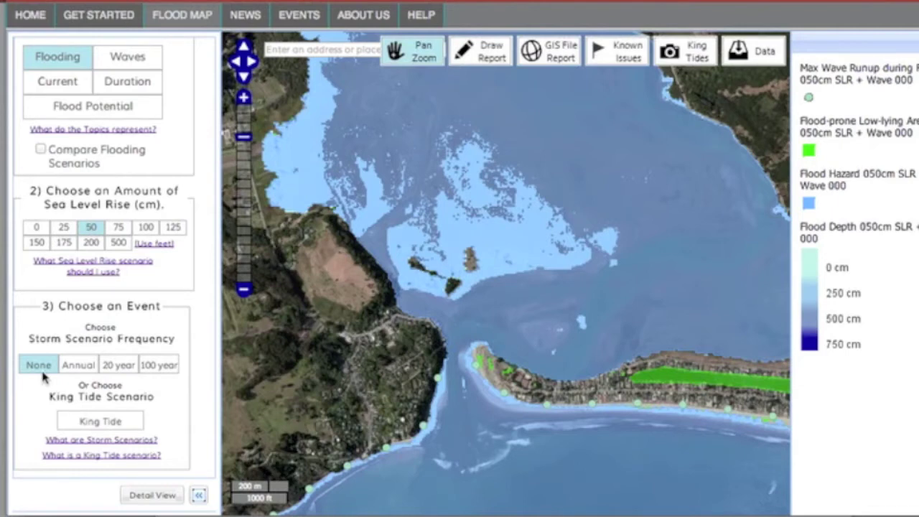
click(123, 366)
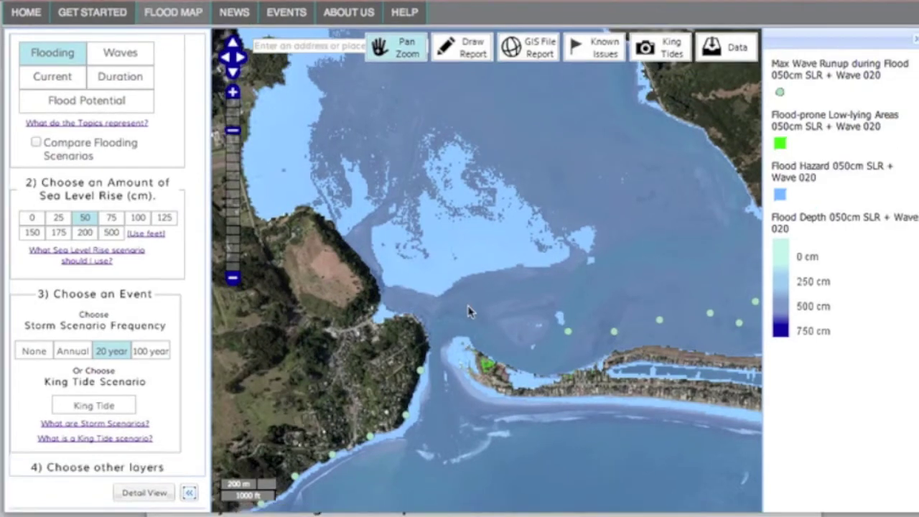
click(143, 106)
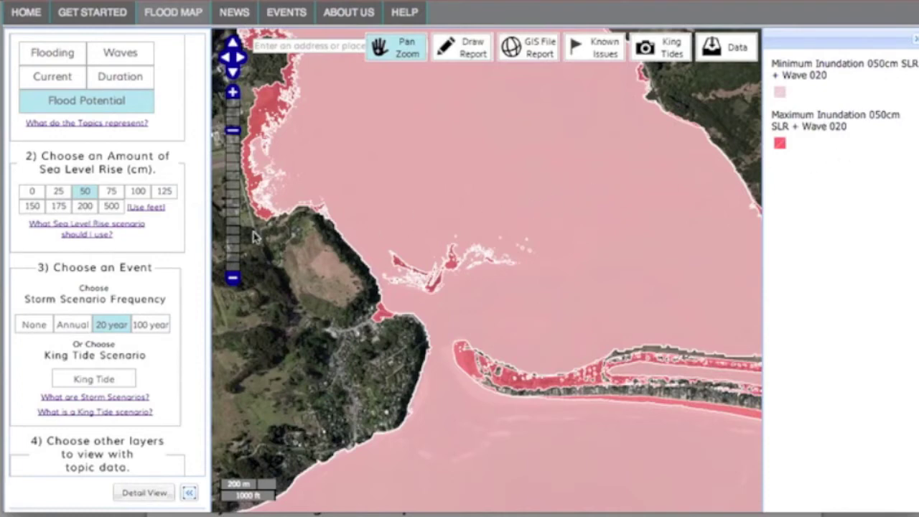
click(122, 129)
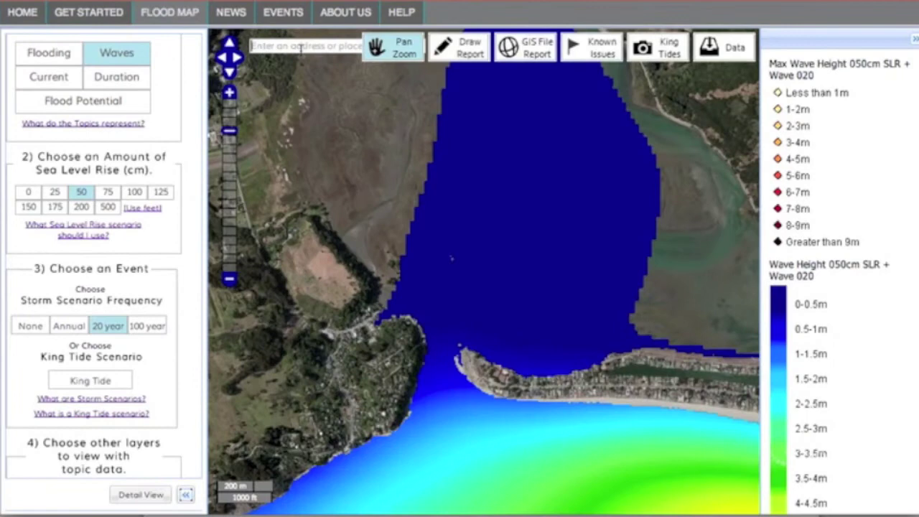
Step: Go to 'marin headlands', pan to the western headland, and set 75 cm with an annual storm
text(m)
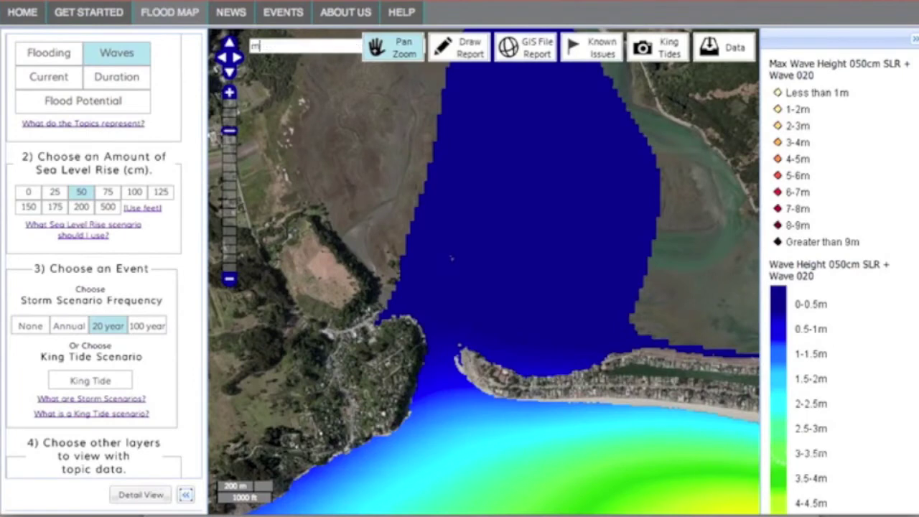
text(arin headlands)
key(Return)
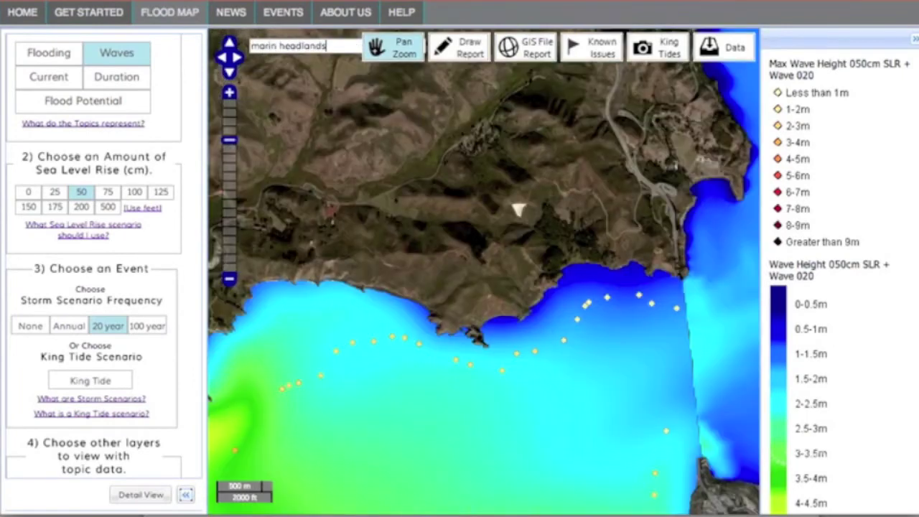
scroll(851, 332, down, 3)
scroll(849, 335, down, 6)
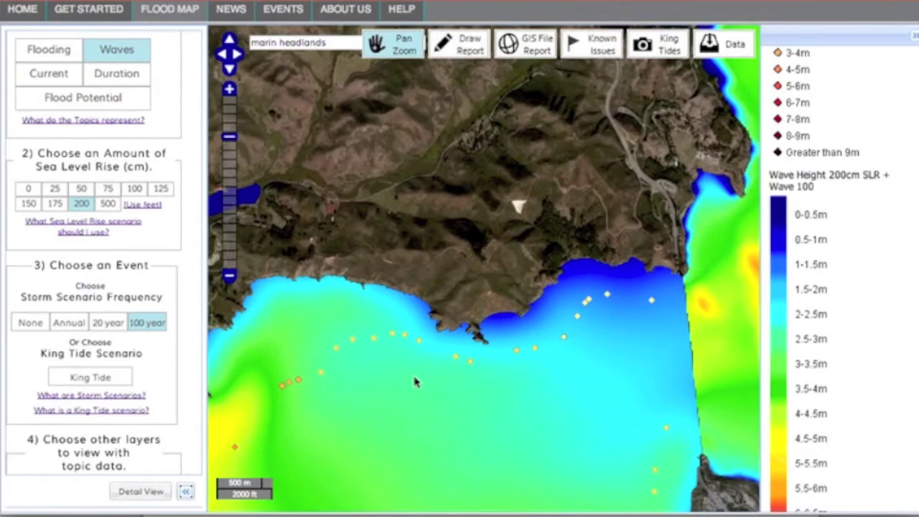
drag(414, 382, 623, 347)
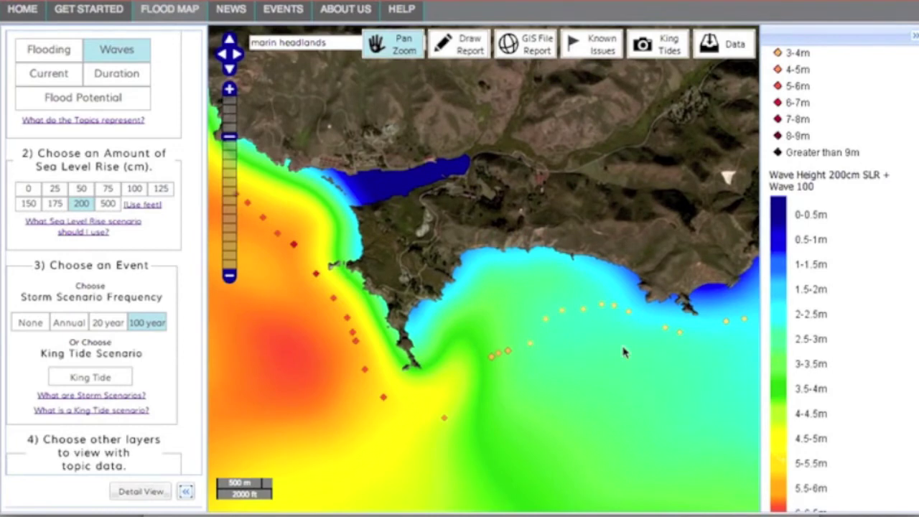
click(106, 191)
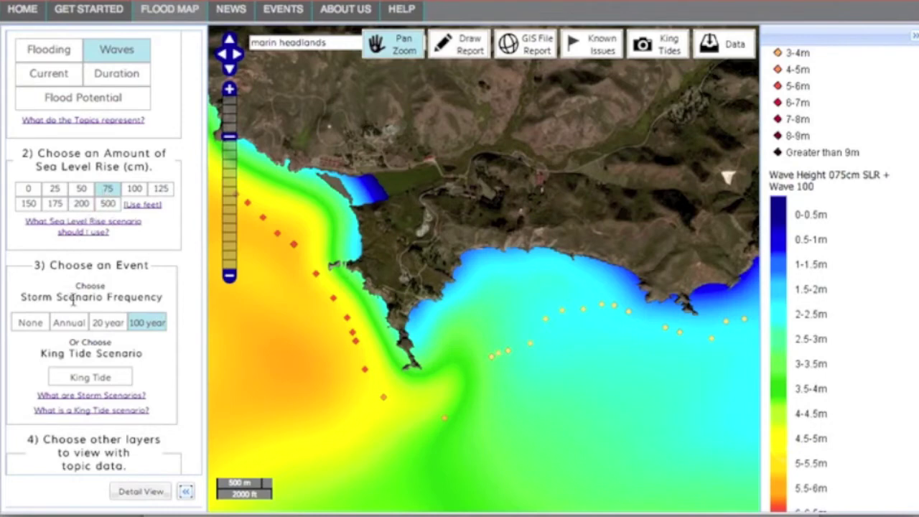
click(70, 324)
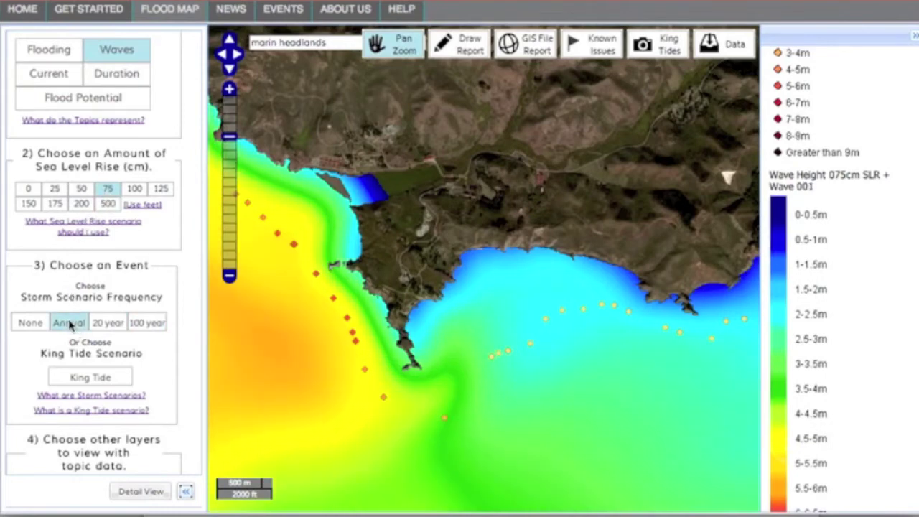
Step: Switch to the Current topic with 200 cm sea level rise and a 100-year storm
click(40, 76)
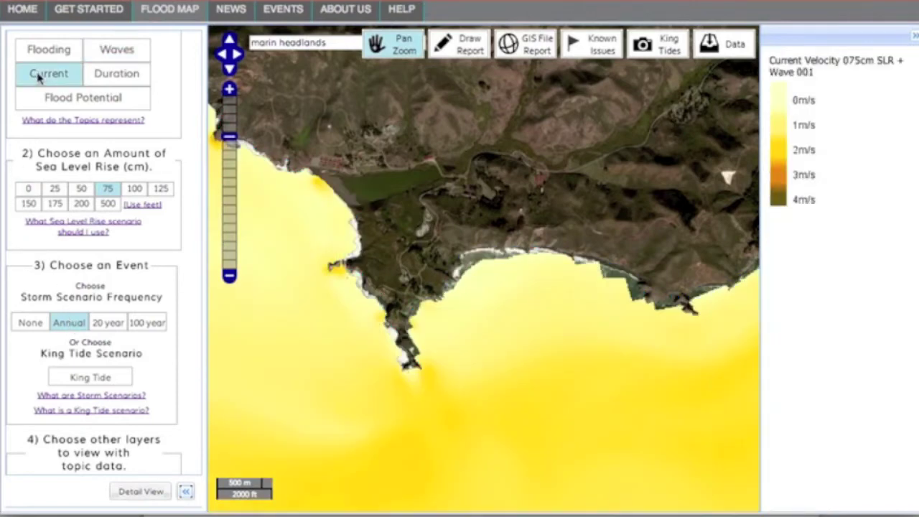
click(82, 204)
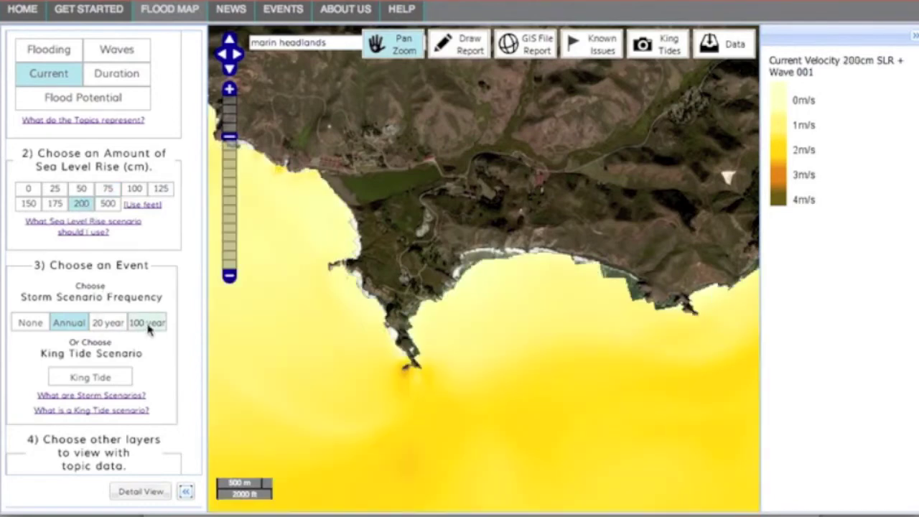
click(149, 328)
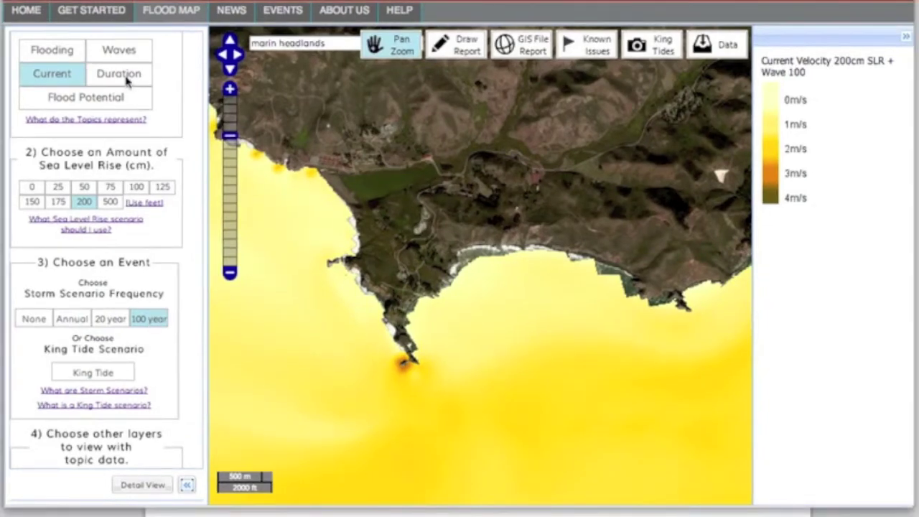
Step: Switch to the Duration topic and zoom in twice on the rocky headland coastline
click(127, 81)
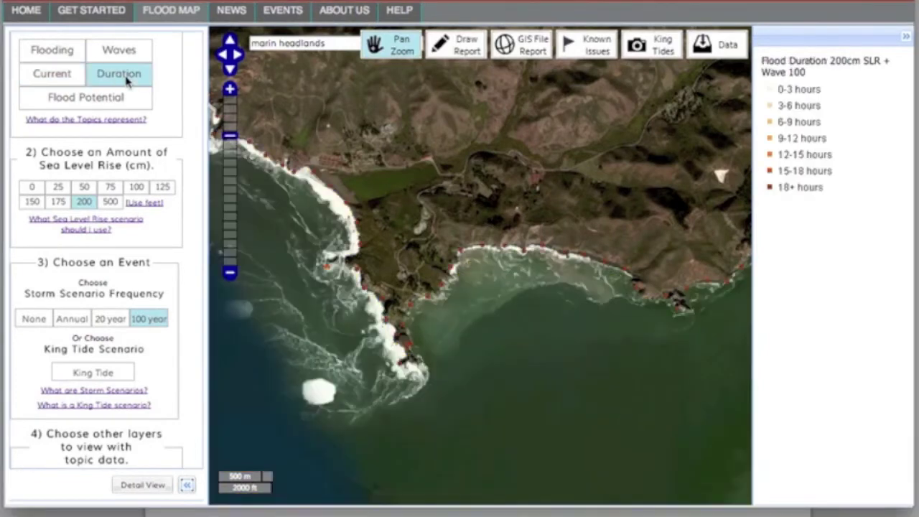
click(229, 89)
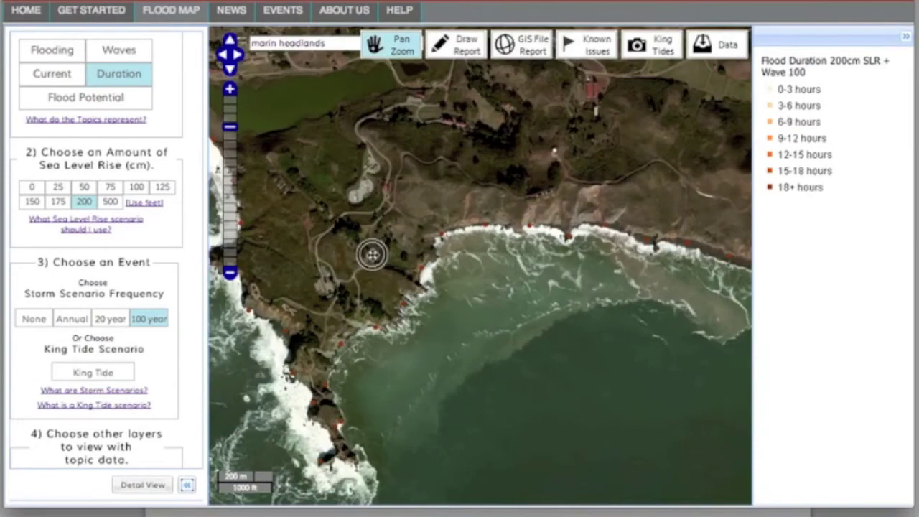
drag(322, 263, 441, 210)
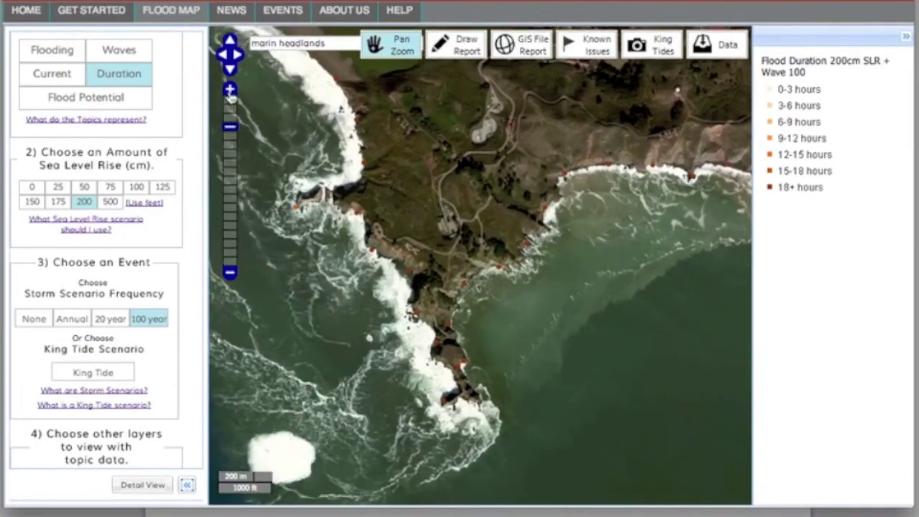
click(229, 89)
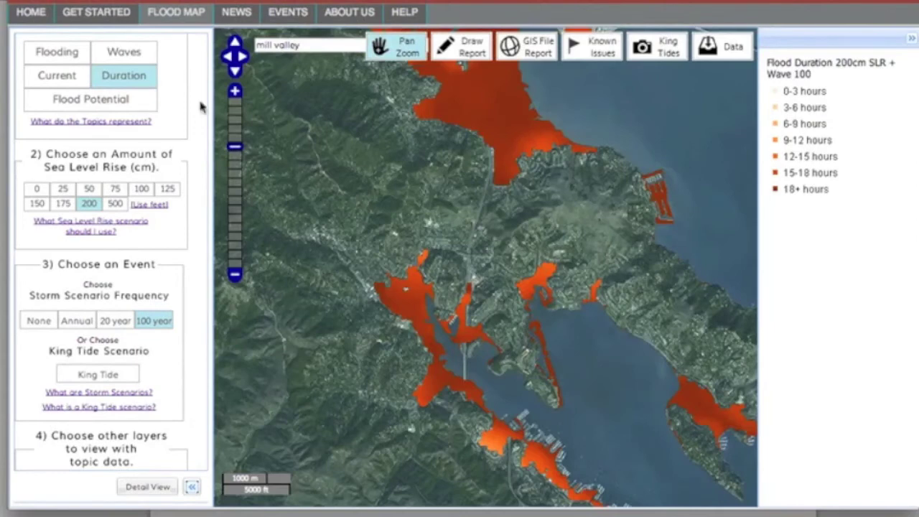
Step: Show Flooding, briefly compare against 75 cm with a 20-year storm, then choose King Tide
click(74, 53)
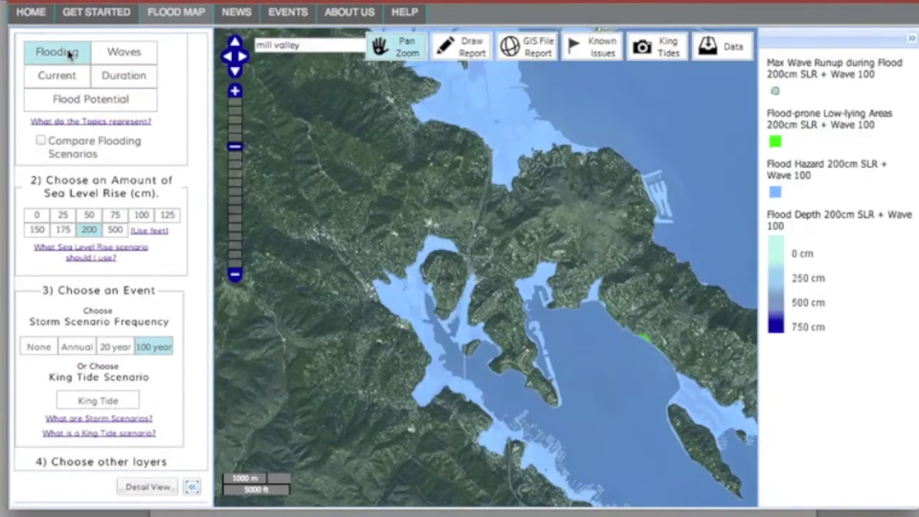
click(41, 140)
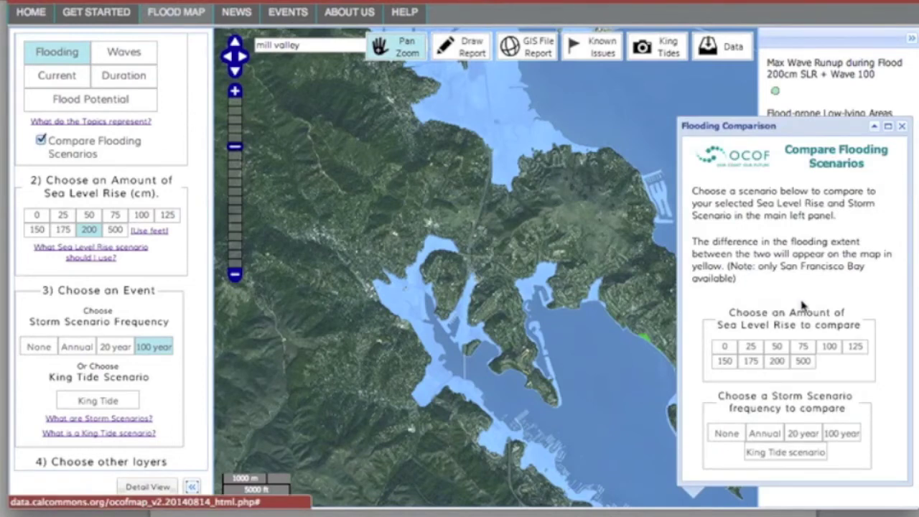
click(804, 347)
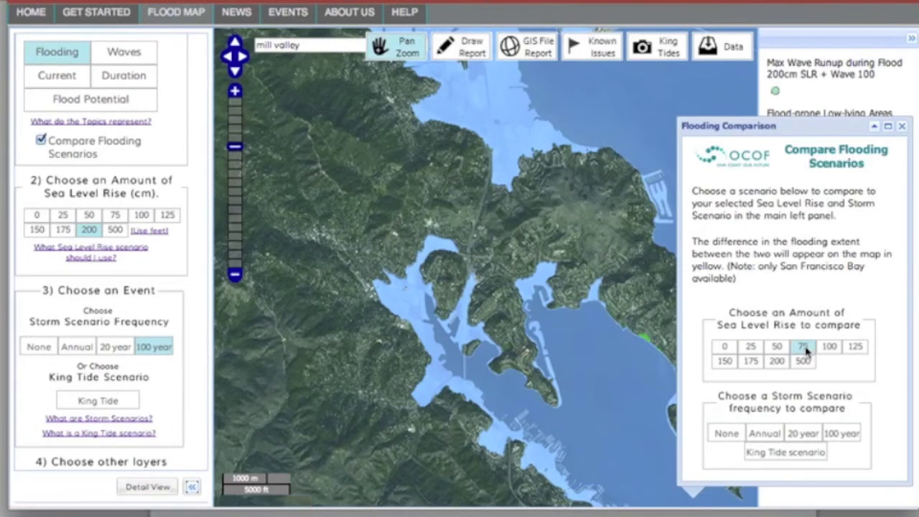
click(804, 434)
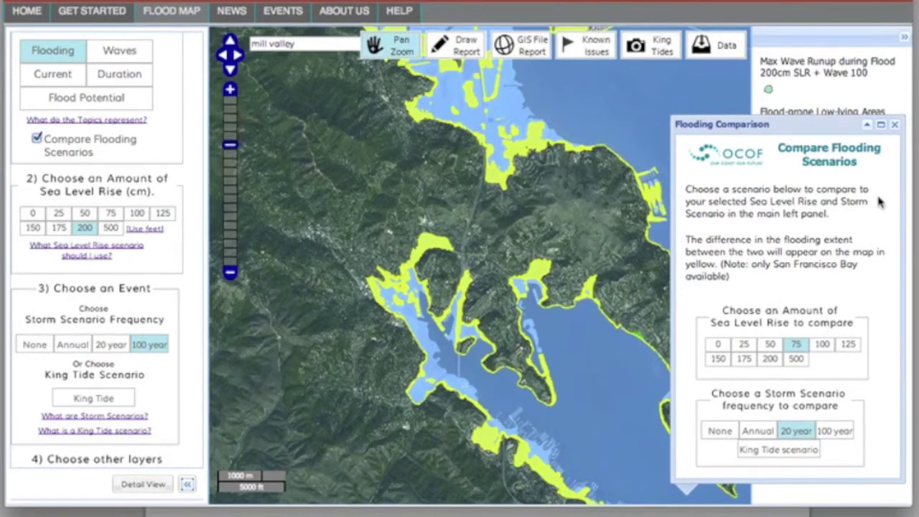
click(894, 125)
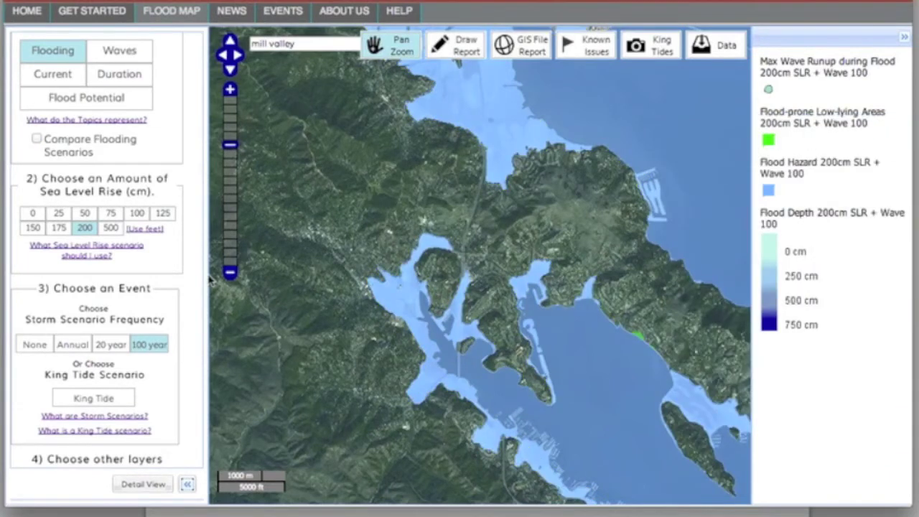
click(97, 397)
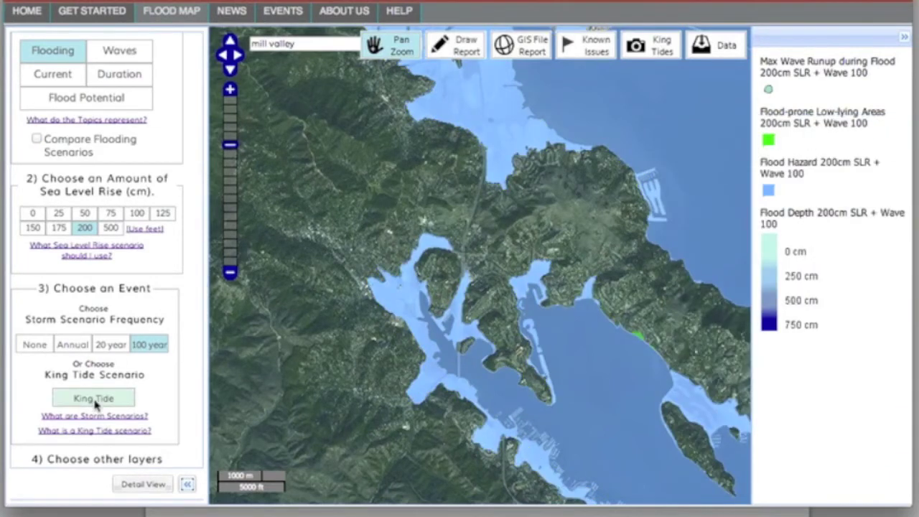
Step: Show King Tide photo locations and view two photos, including a flooded street
click(639, 49)
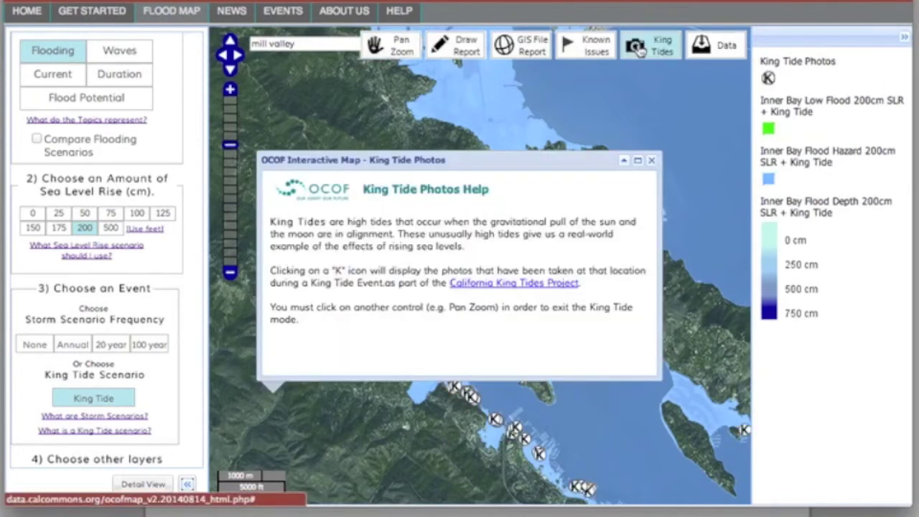
click(651, 160)
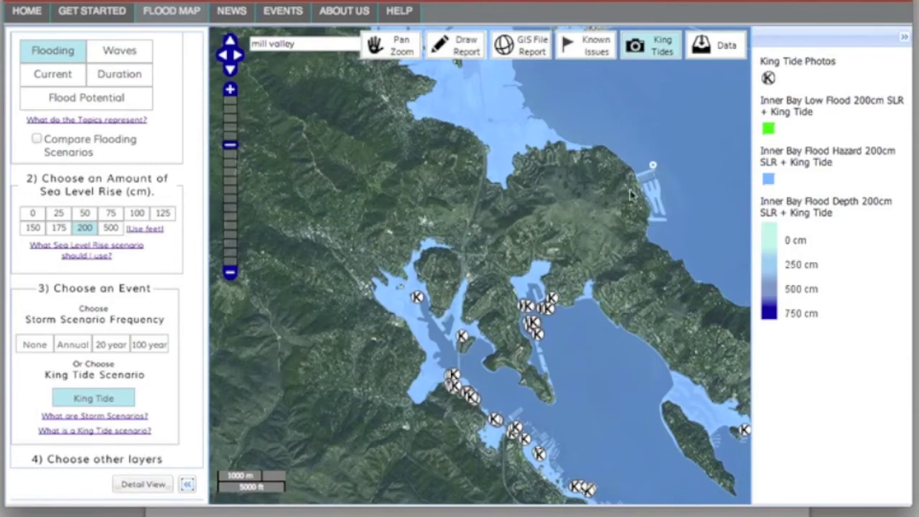
click(418, 298)
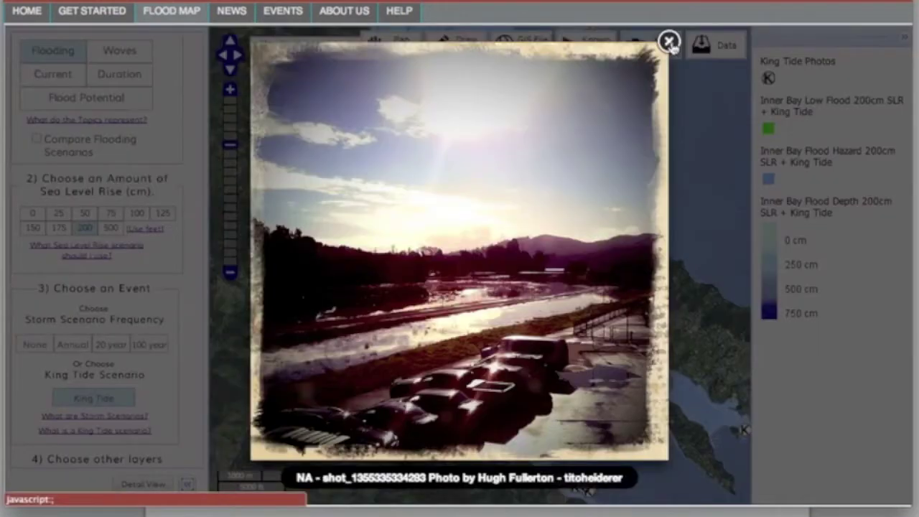
click(667, 37)
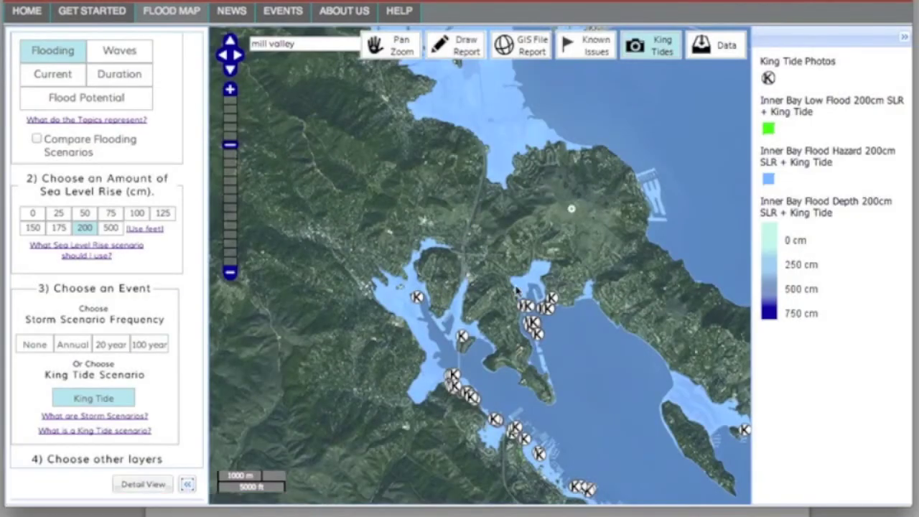
click(461, 338)
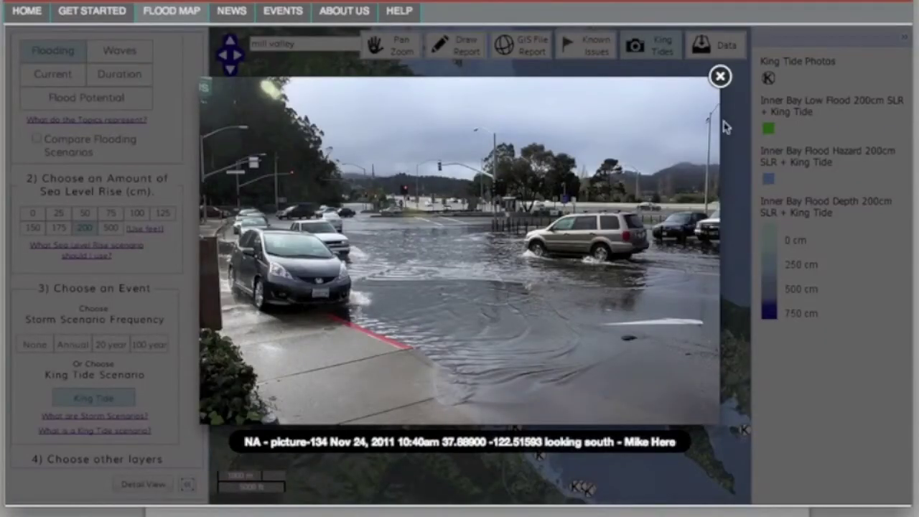
click(721, 77)
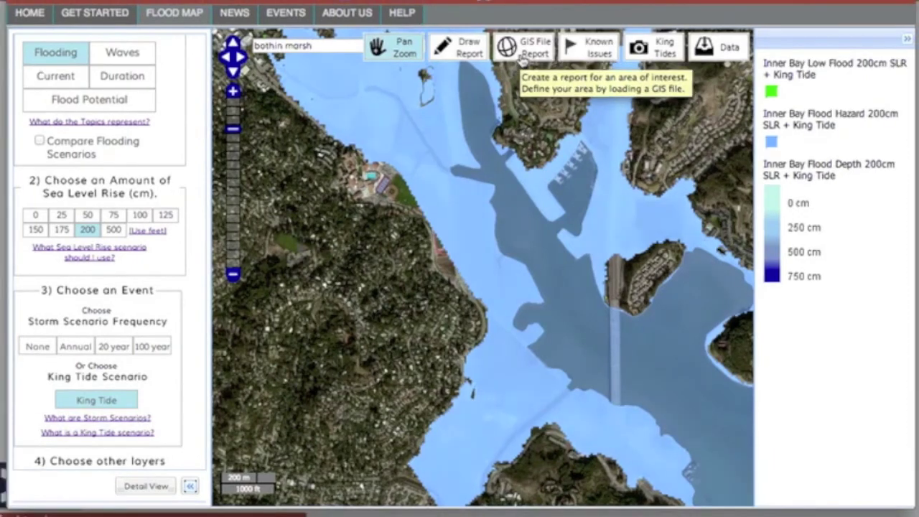
Step: Look at the GIS file report option, then choose to draw the report area instead
click(523, 56)
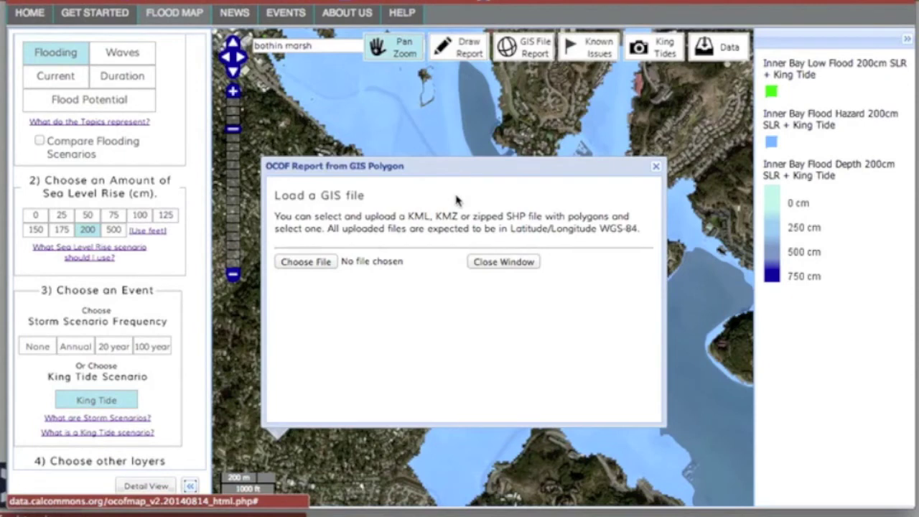
click(518, 267)
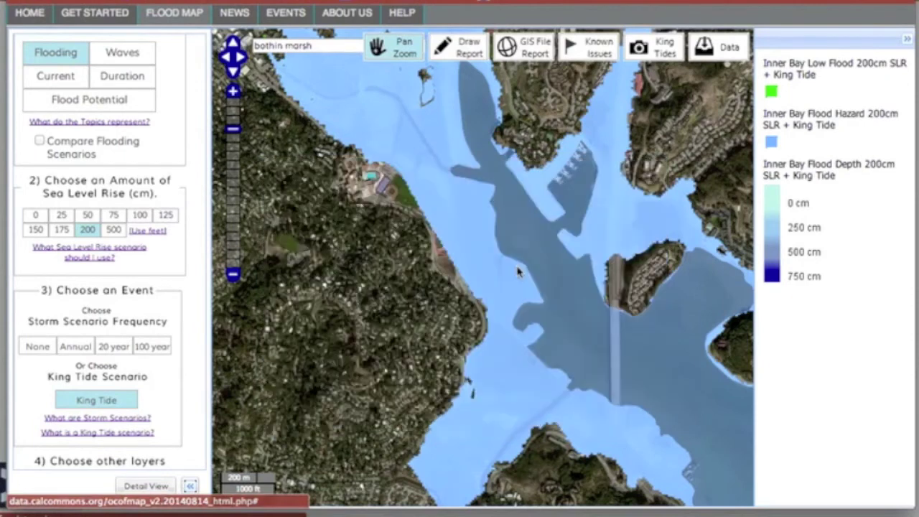
click(454, 60)
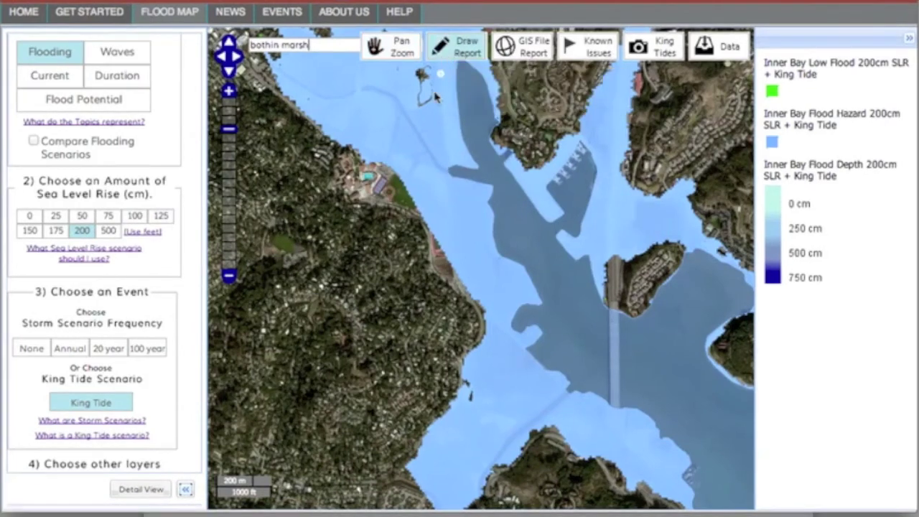
Step: Draw a polygon across the channel beside Bothin Marsh and finish it to generate the report
click(336, 83)
click(341, 185)
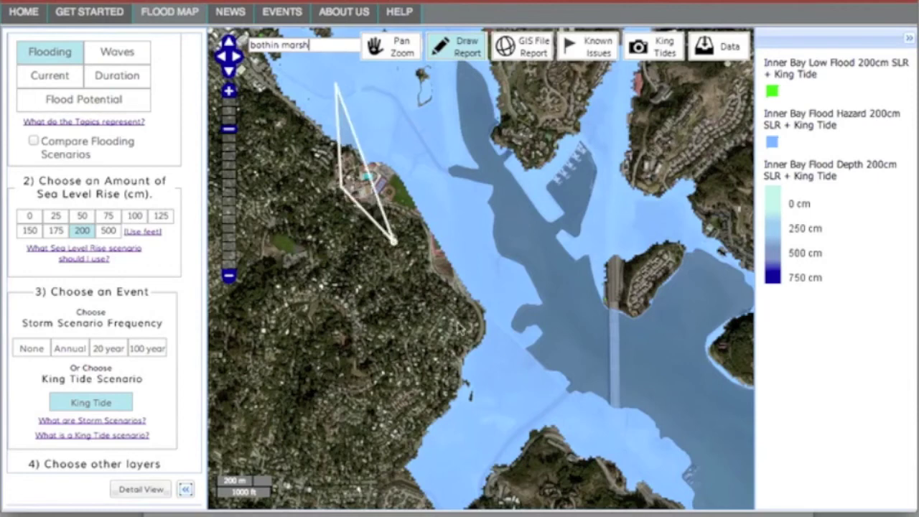
click(454, 322)
double_click(492, 311)
click(621, 253)
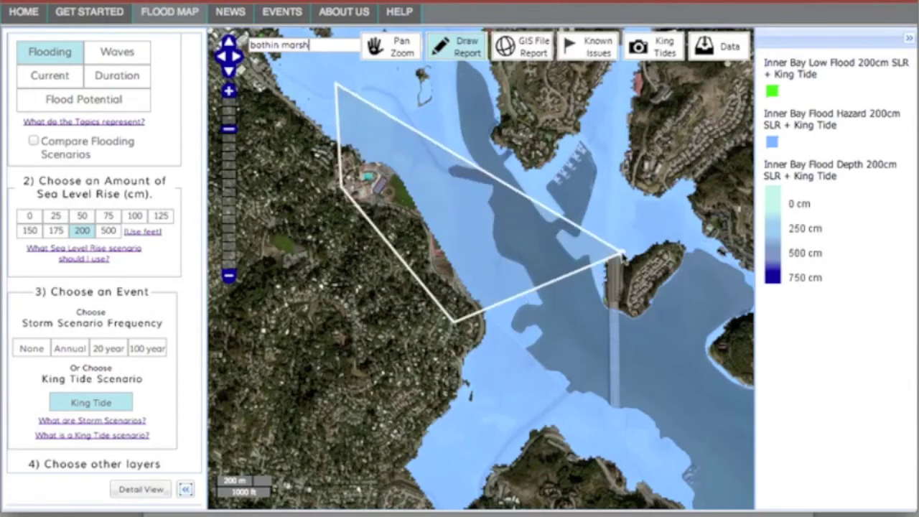
double_click(514, 79)
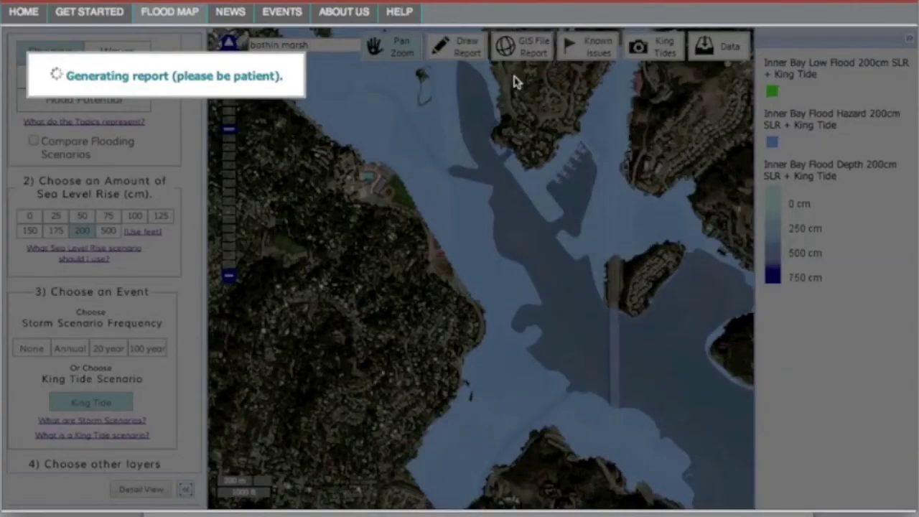
Step: Scroll through the report's 739.33 ha area, elevations, percent-flooded and flood-depth tables
scroll(807, 94, down, 2)
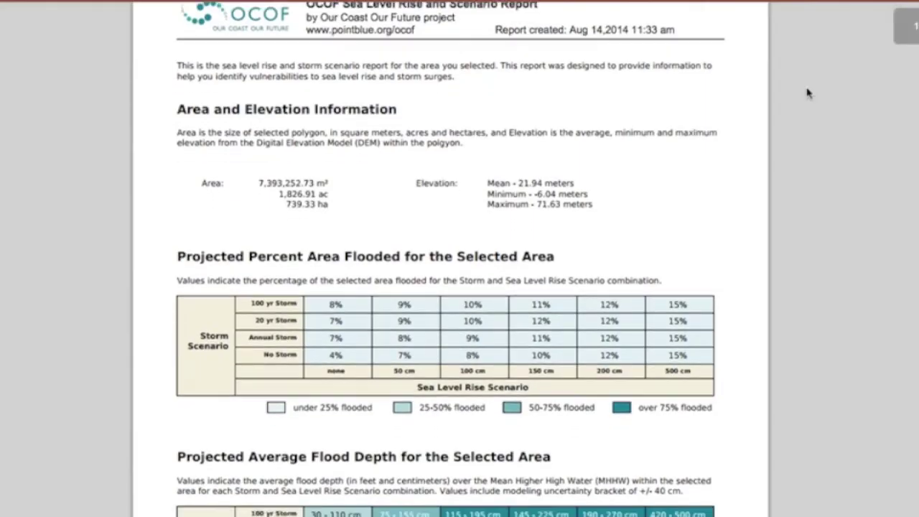
scroll(806, 94, down, 2)
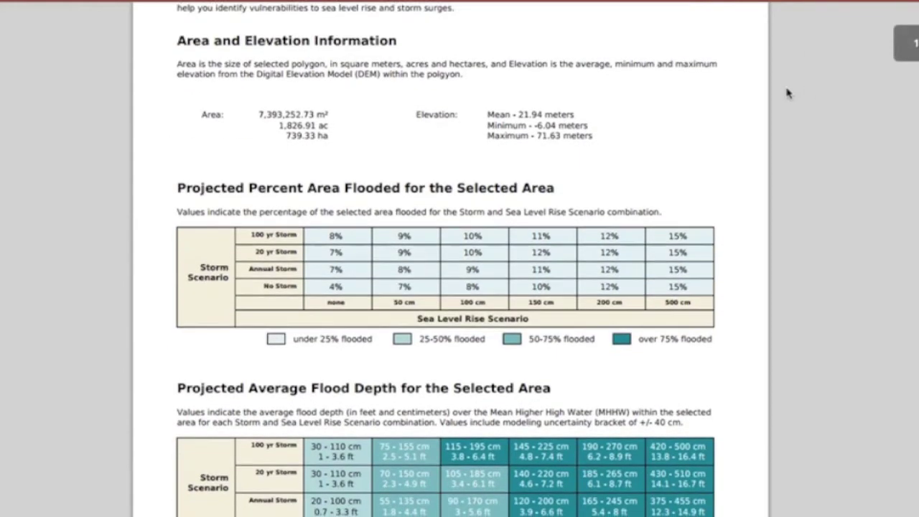
scroll(786, 93, down, 4)
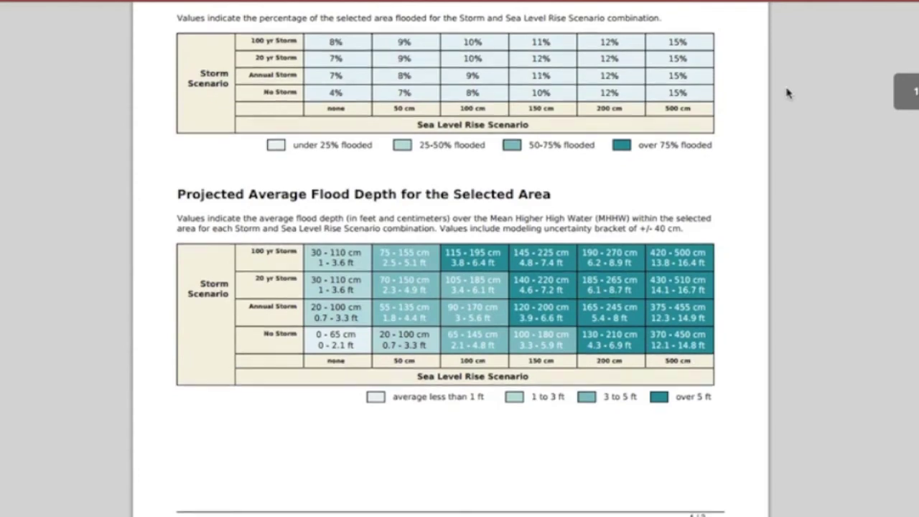
scroll(787, 93, down, 2)
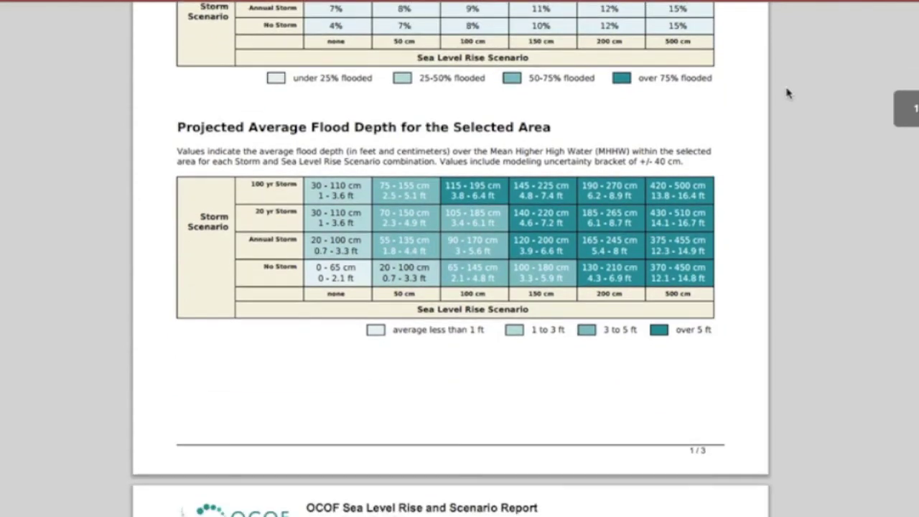
scroll(787, 93, down, 2)
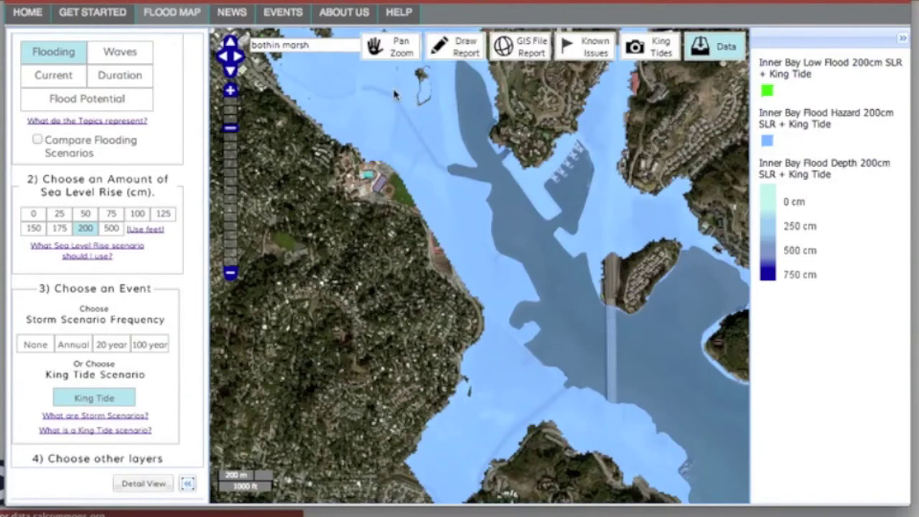
Step: Box the marsh area to request its zipped flood dataset, then bring up the Interactive Map Help
drag(369, 94, 476, 196)
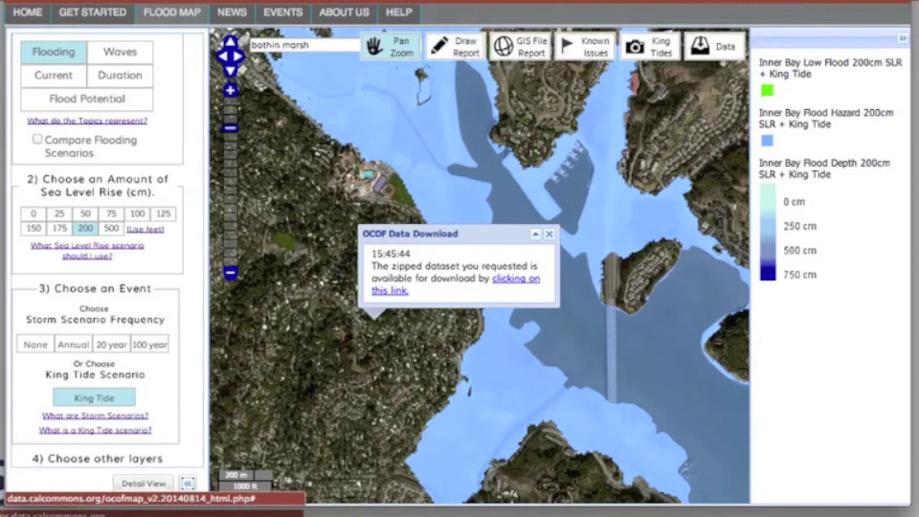
scroll(193, 175, up, 3)
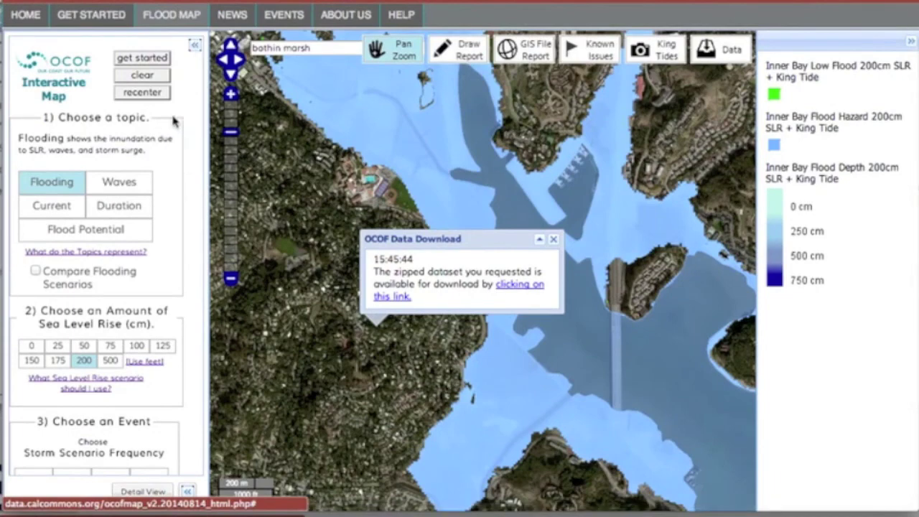
click(137, 60)
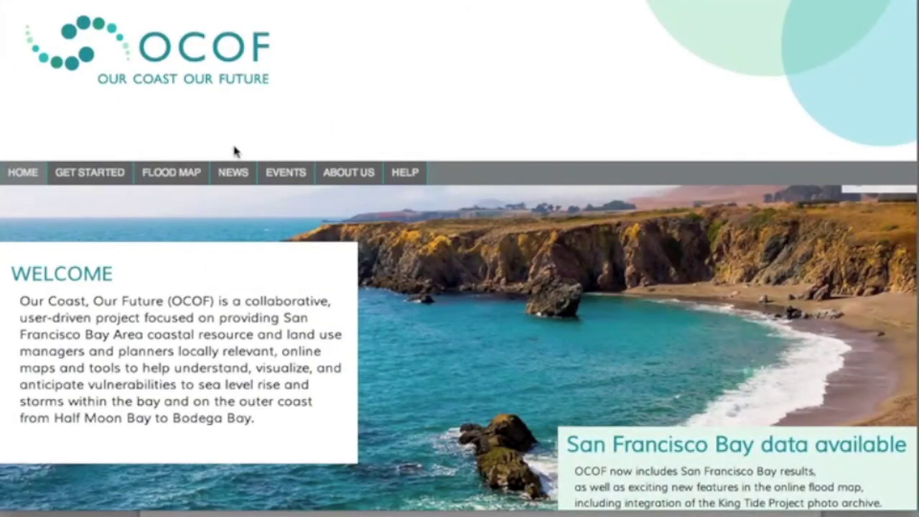
Step: Read the Getting Started page, from creating an account through exploring the flood scenarios
click(118, 186)
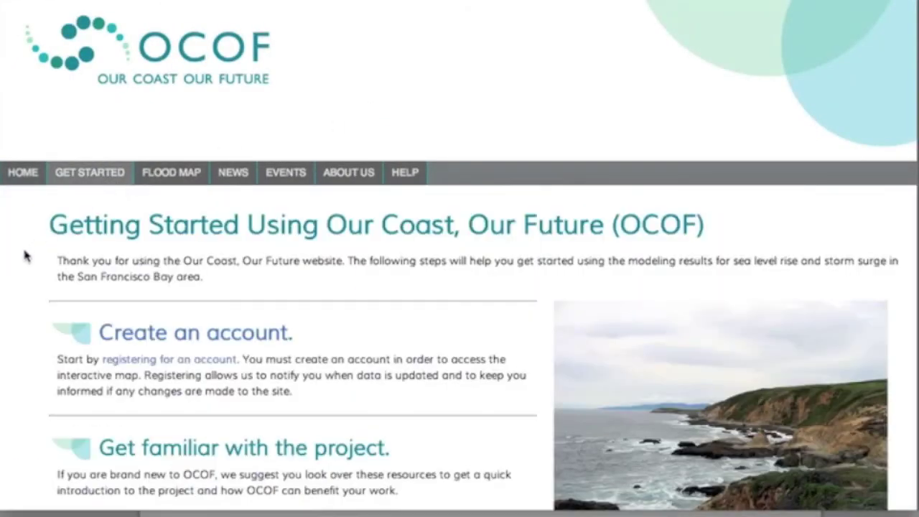
scroll(25, 255, down, 4)
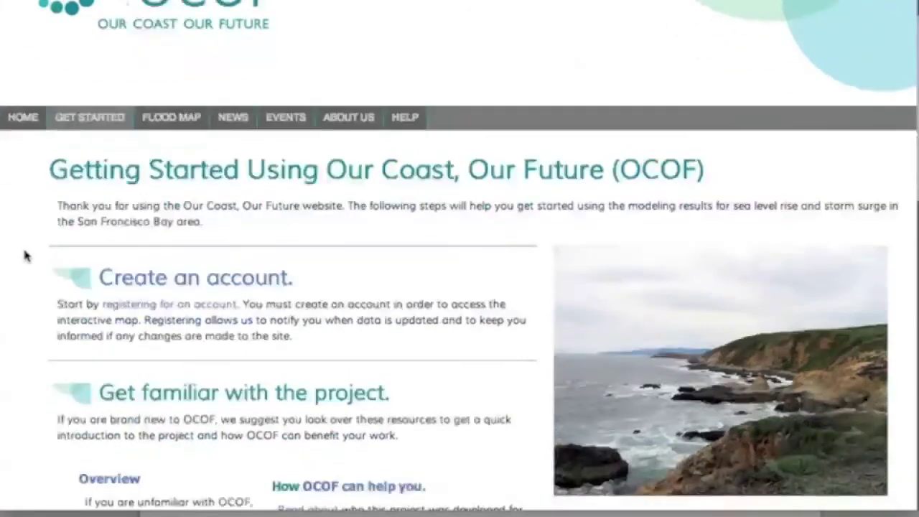
scroll(25, 254, down, 5)
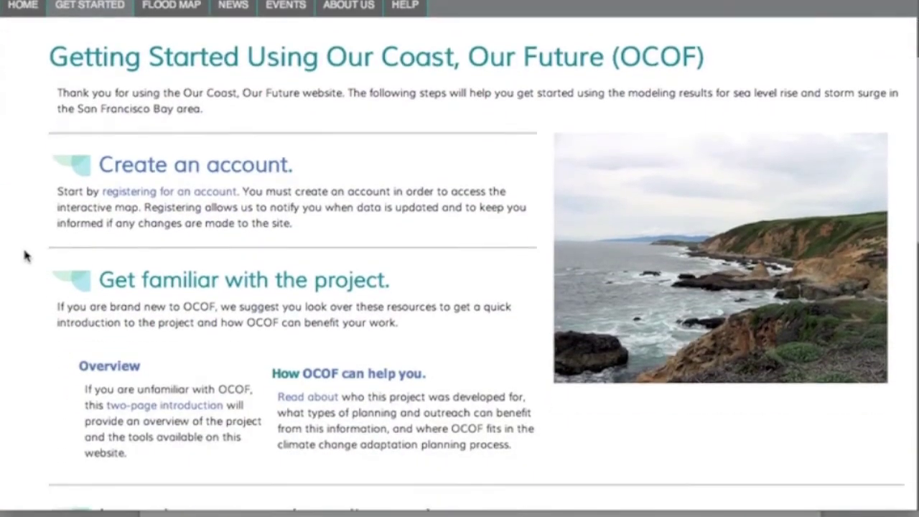
scroll(26, 255, down, 5)
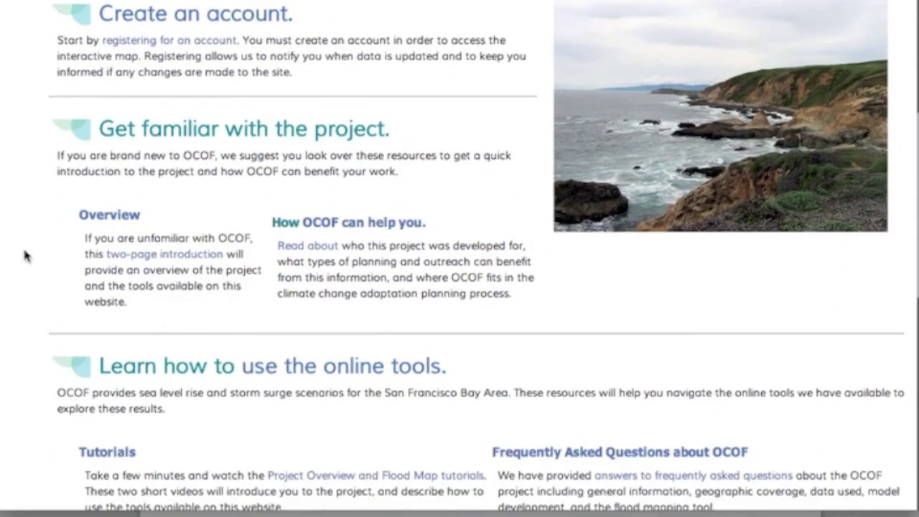
scroll(25, 255, down, 7)
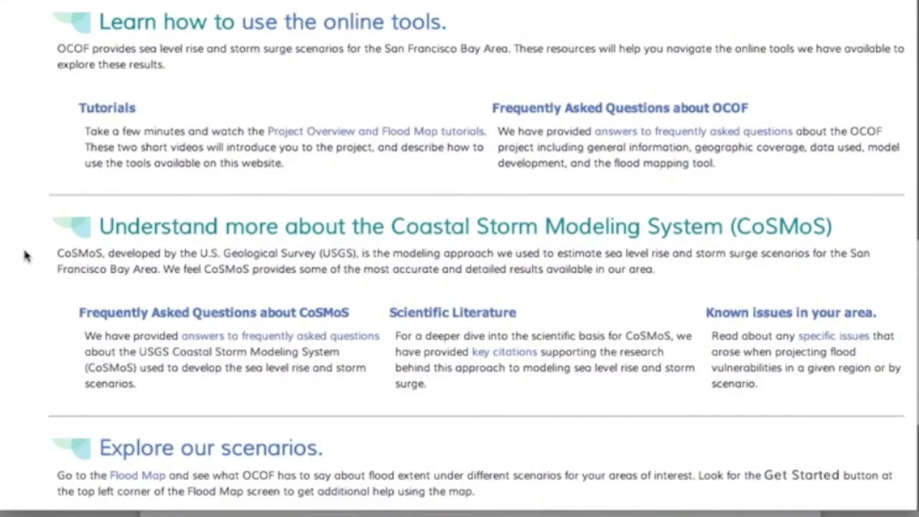
scroll(25, 254, down, 3)
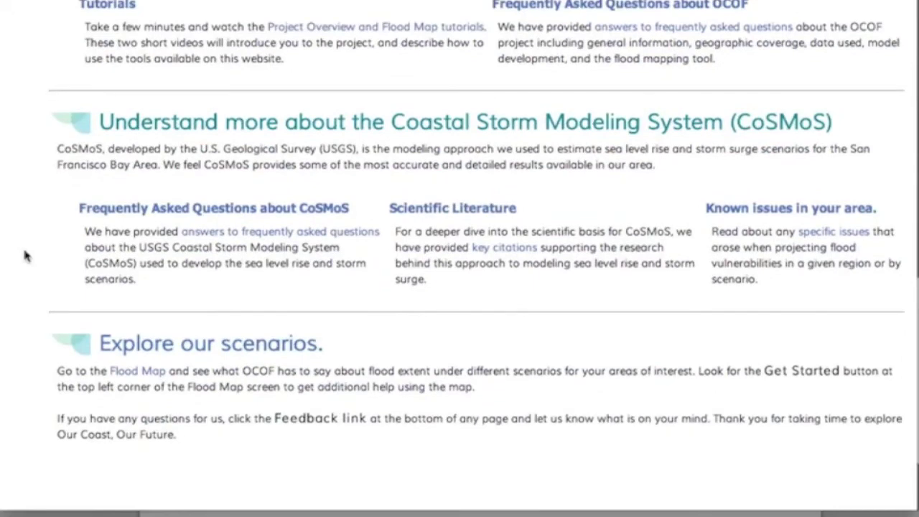